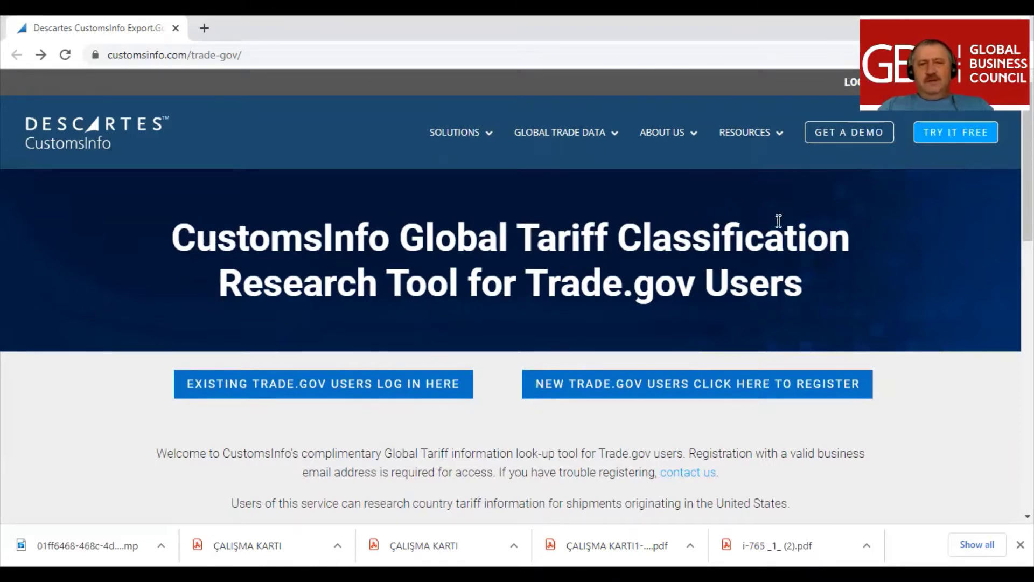
Examine the registration form for new Trade.gov users and return to the Trade.gov landing page
left_click(669, 386)
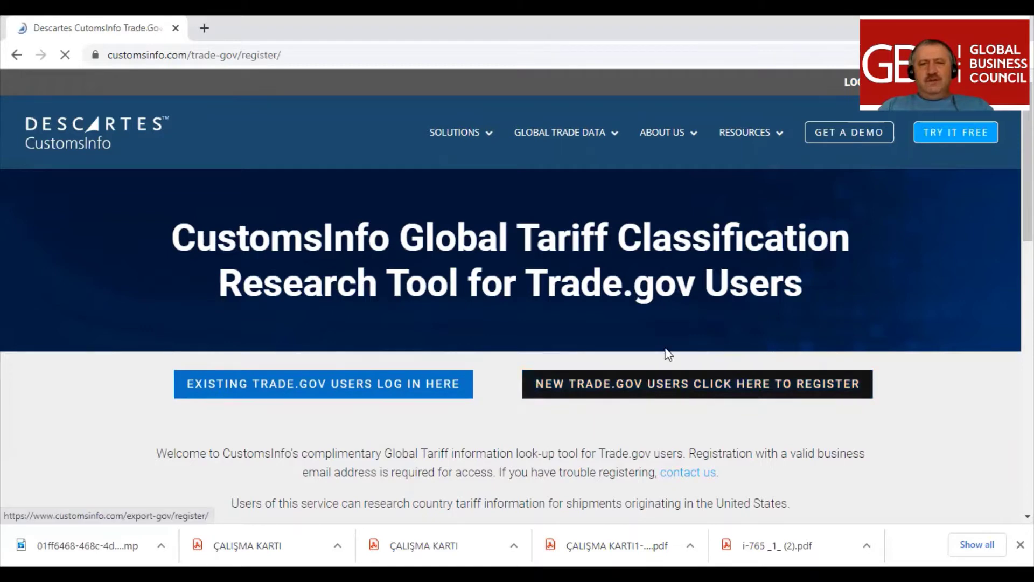
scroll(462, 291, "down", 1)
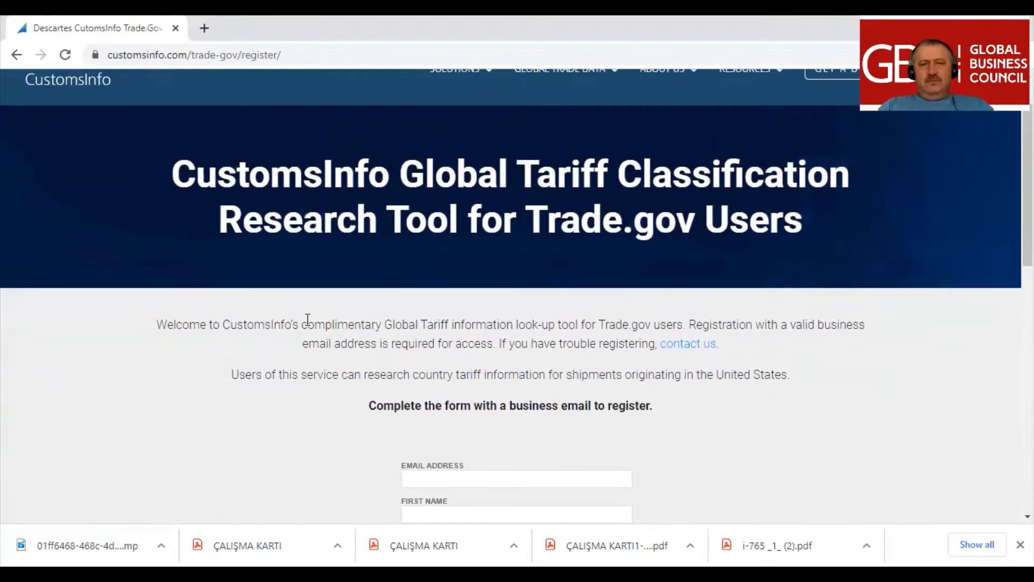
scroll(308, 319, "down", 8)
scroll(311, 328, "up", 8)
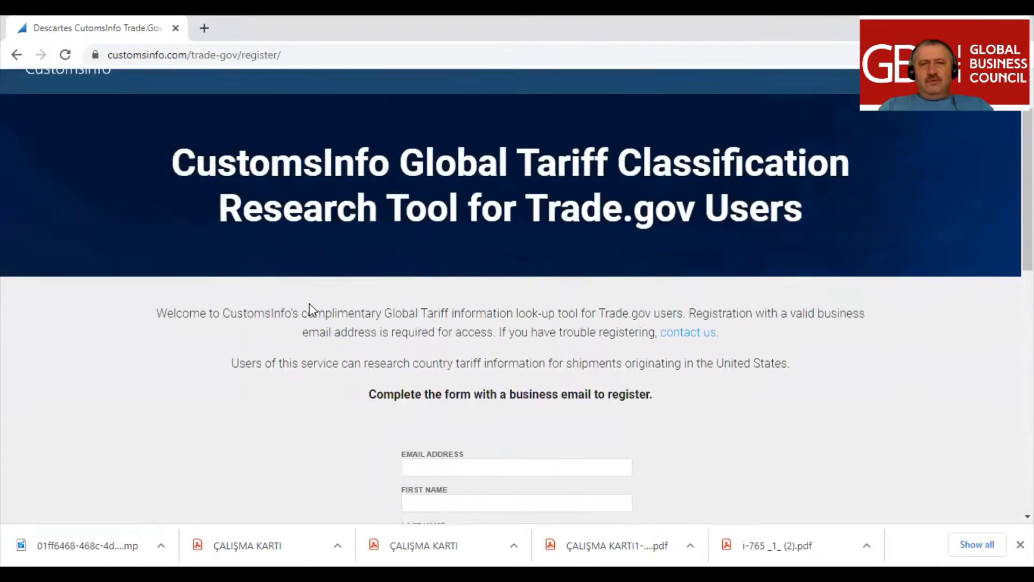
scroll(309, 309, "up", 2)
key("alt+Left")
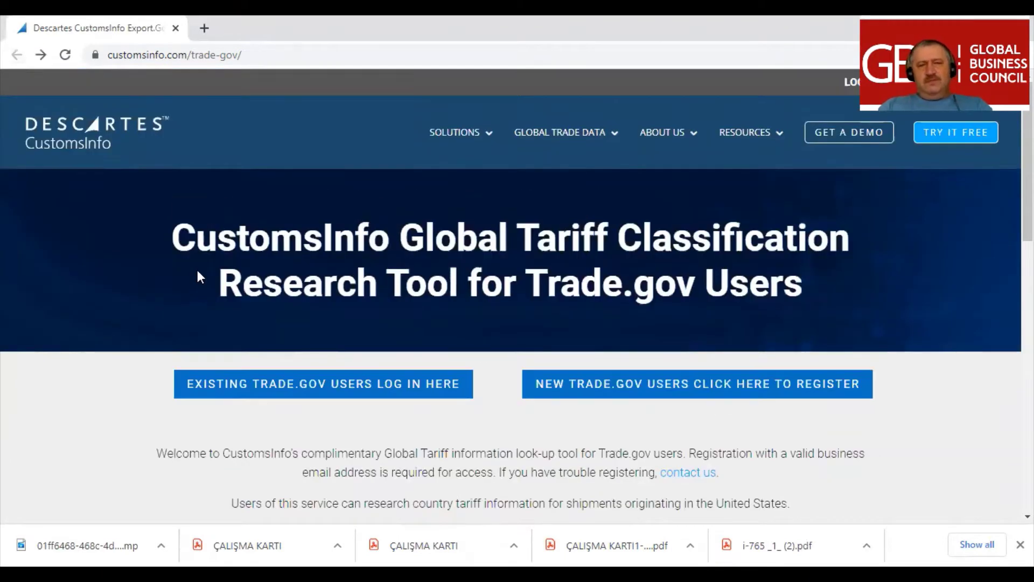
Log in as an existing Trade.gov user and set the tariff search country to Turkey - TR
left_click(342, 395)
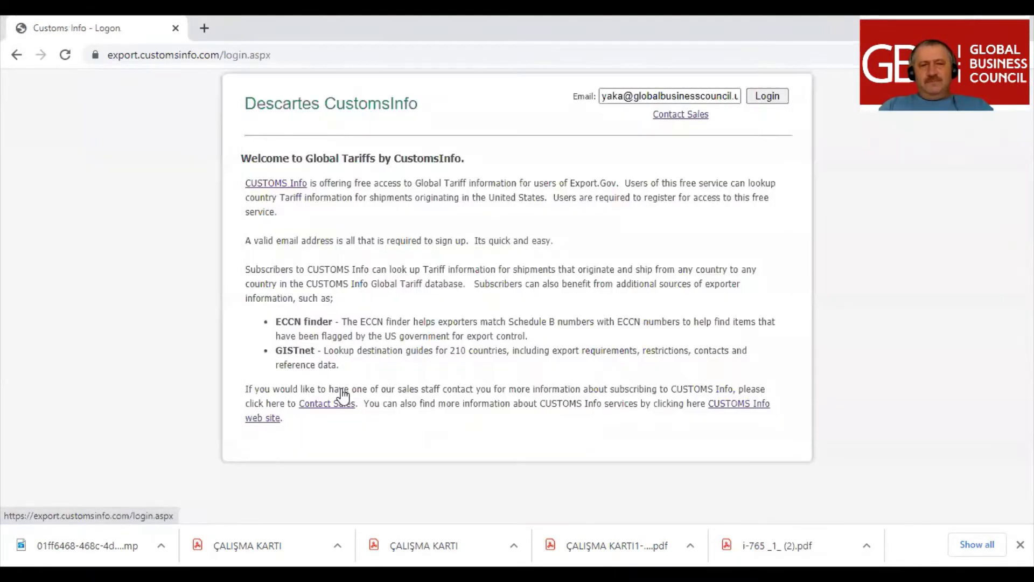
left_click(767, 97)
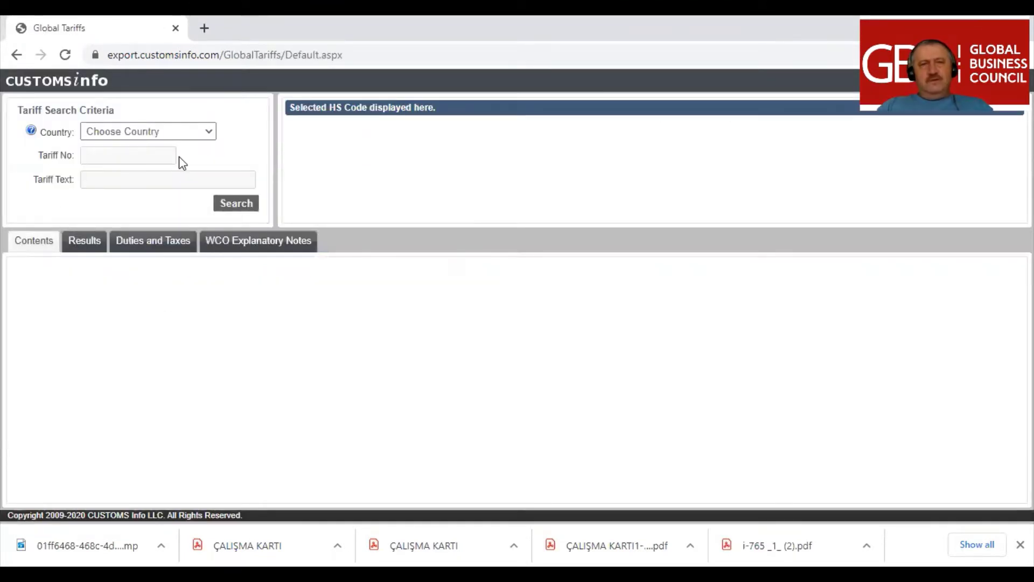
left_click(205, 130)
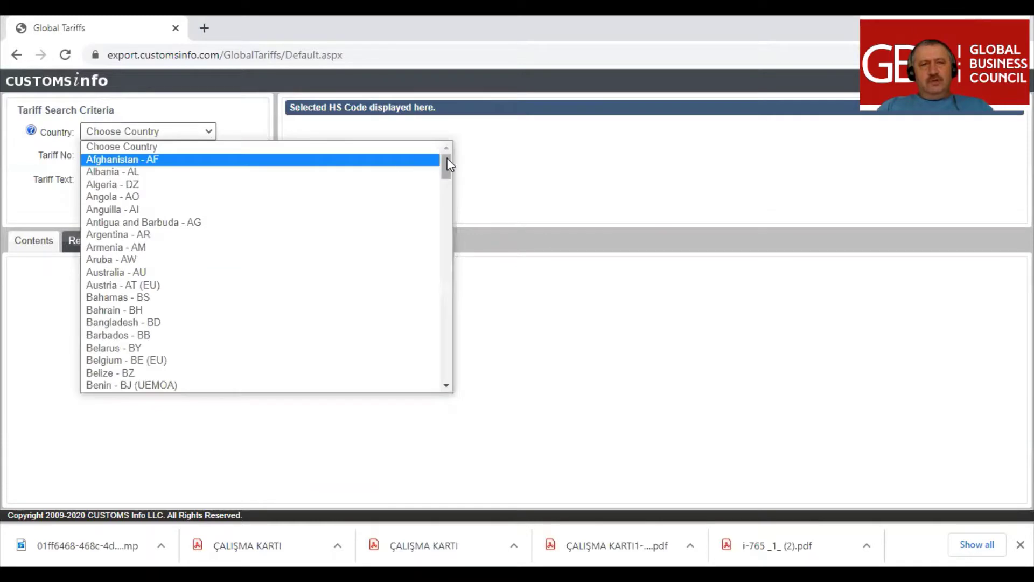
left_click_drag(447, 159, 440, 353)
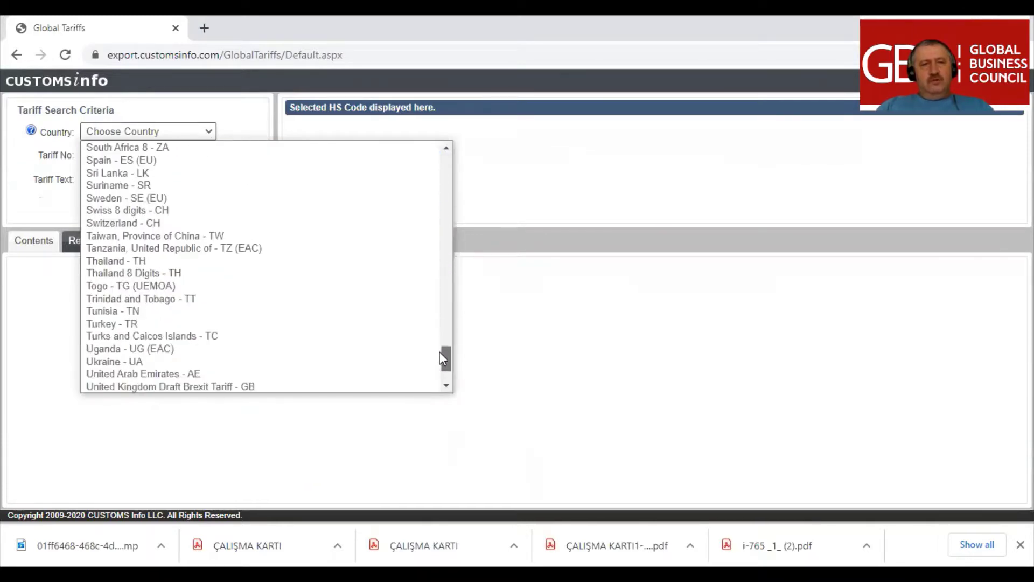
left_click(182, 324)
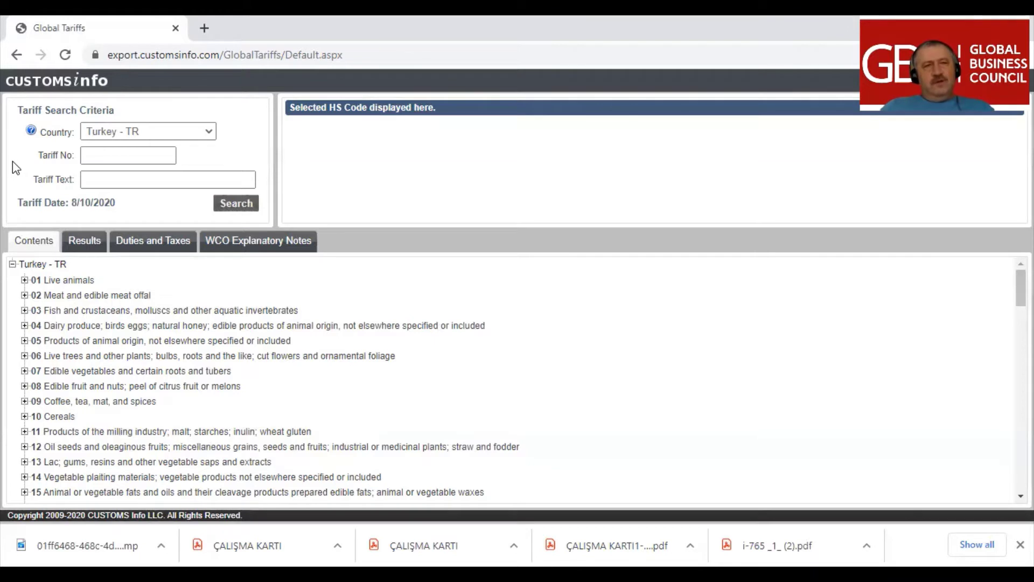
Search the Turkish tariff by the text "ALMOND"
left_click(143, 179)
left_click(109, 180)
type("A")
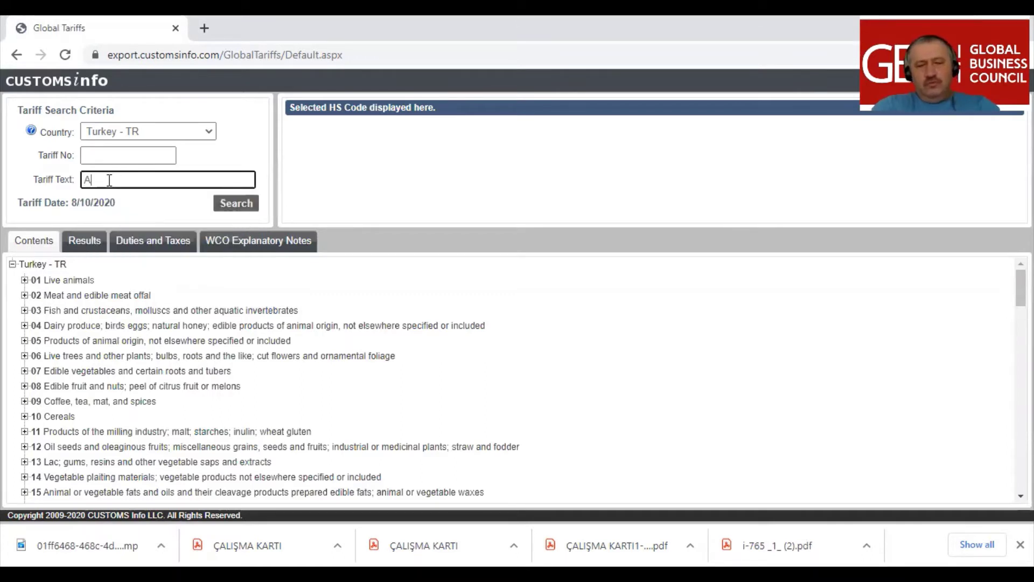
type("LMOND")
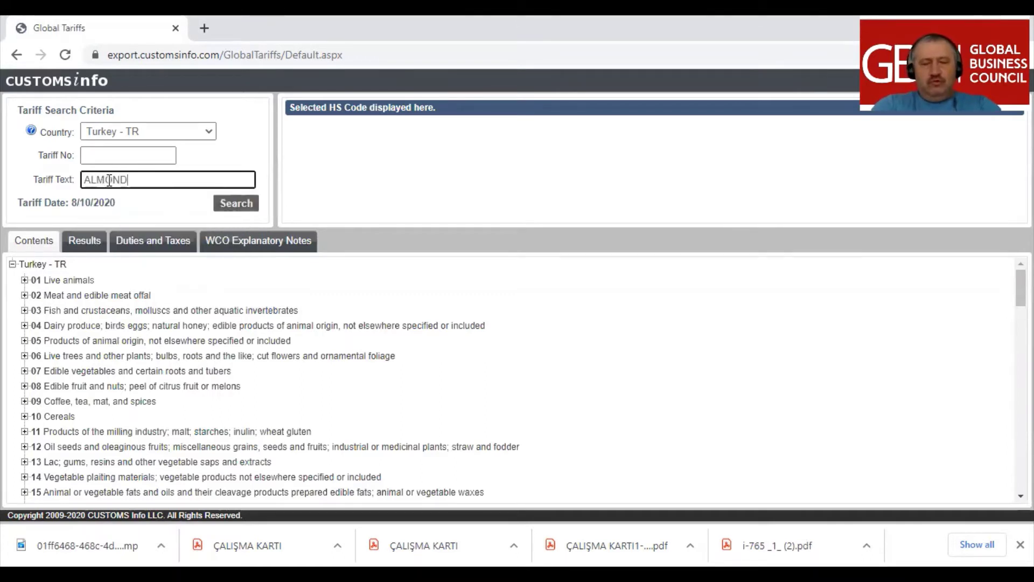
left_click(241, 205)
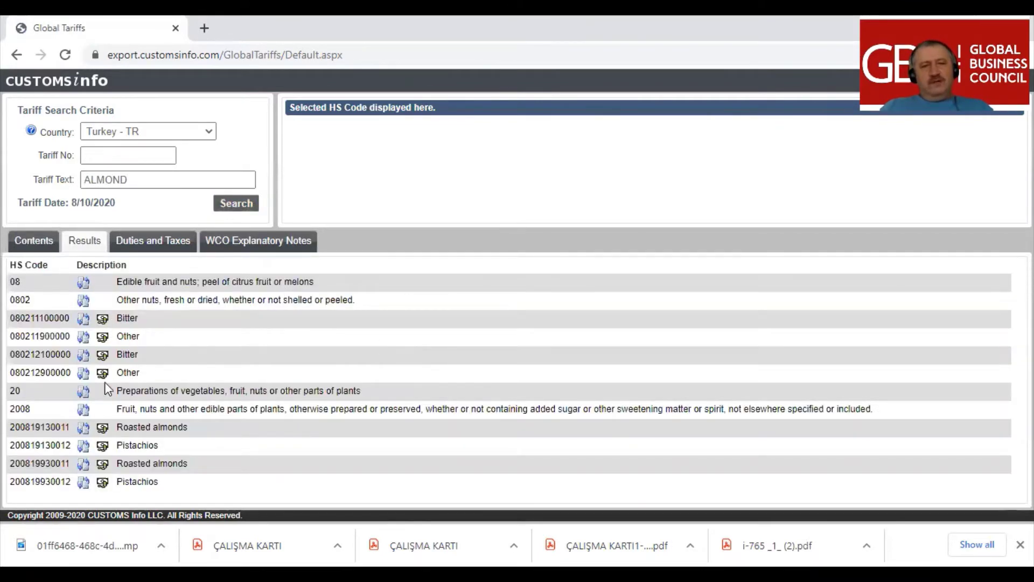
left_click(103, 318)
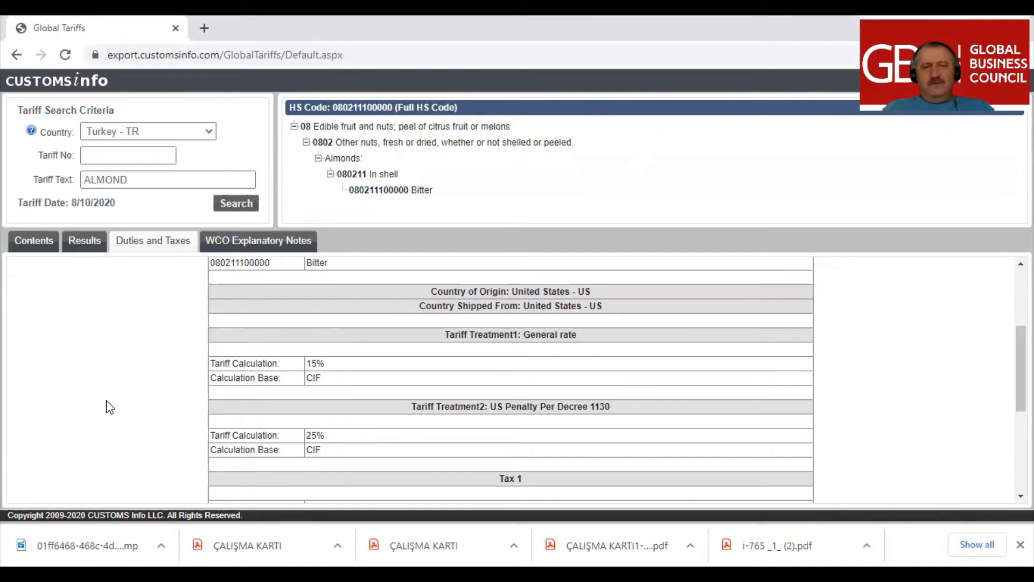
scroll(192, 415, "down", 1)
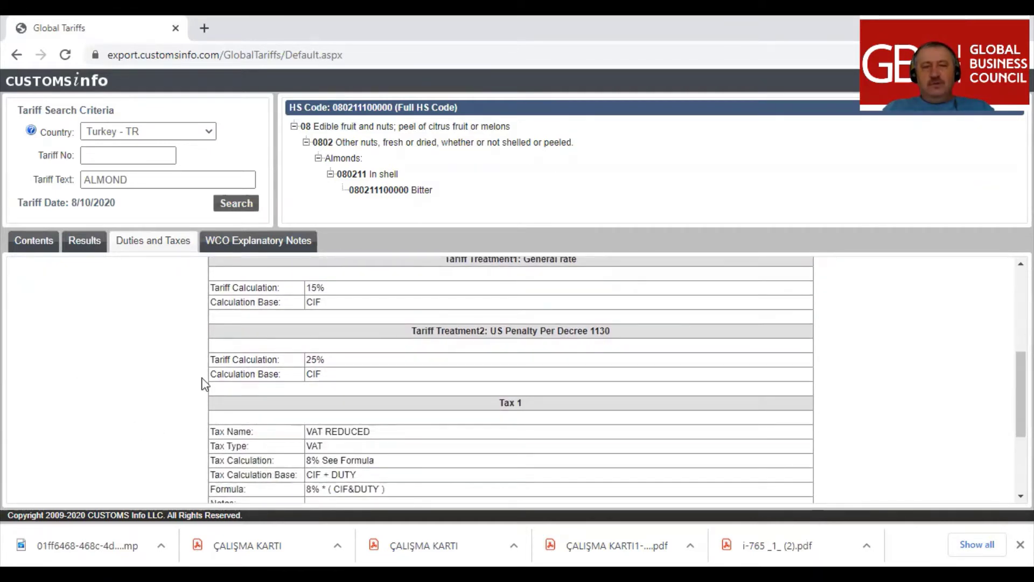
scroll(291, 400, "down", 1)
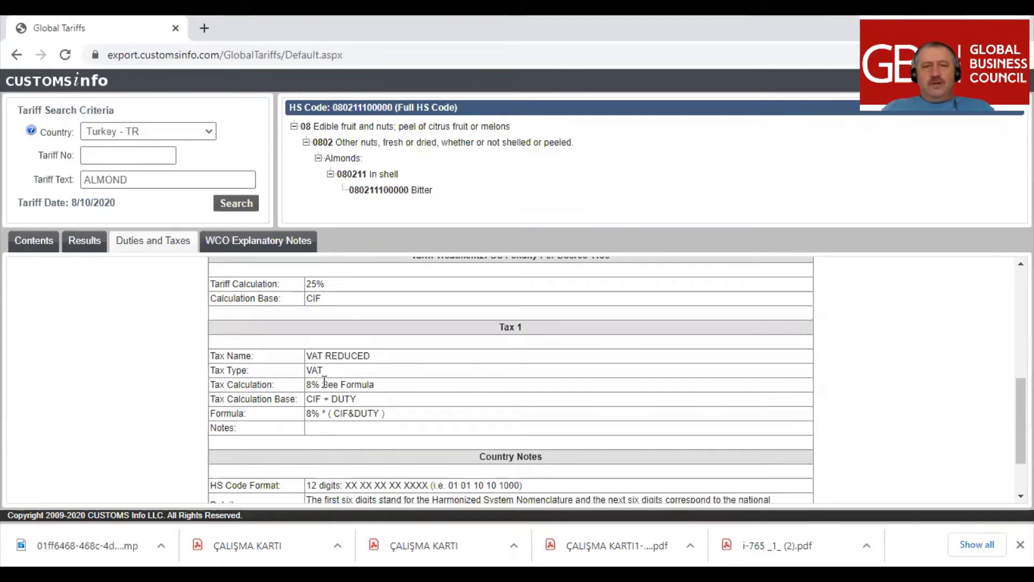
scroll(324, 384, "down", 1)
scroll(268, 391, "up", 6)
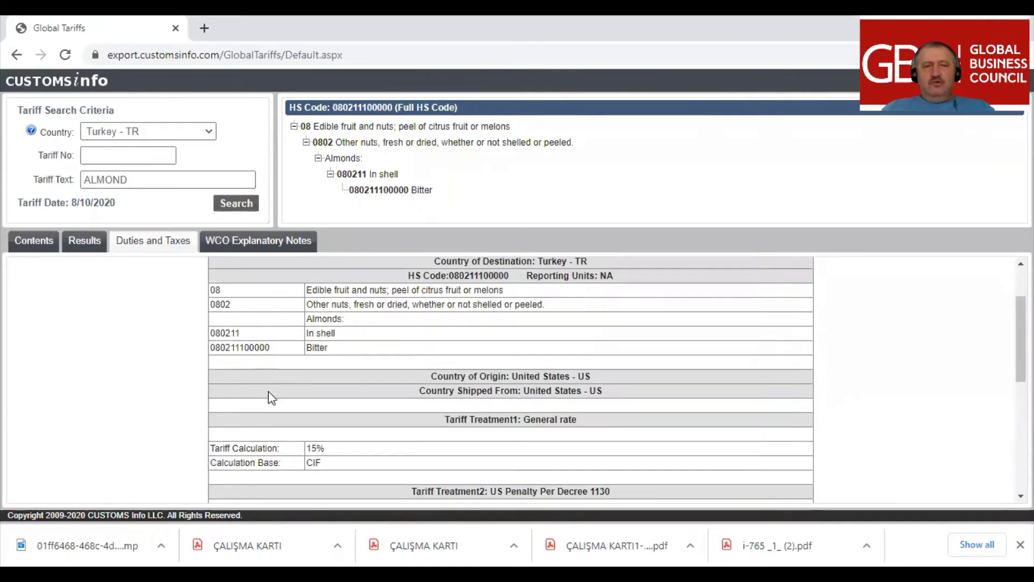
scroll(269, 392, "down", 10)
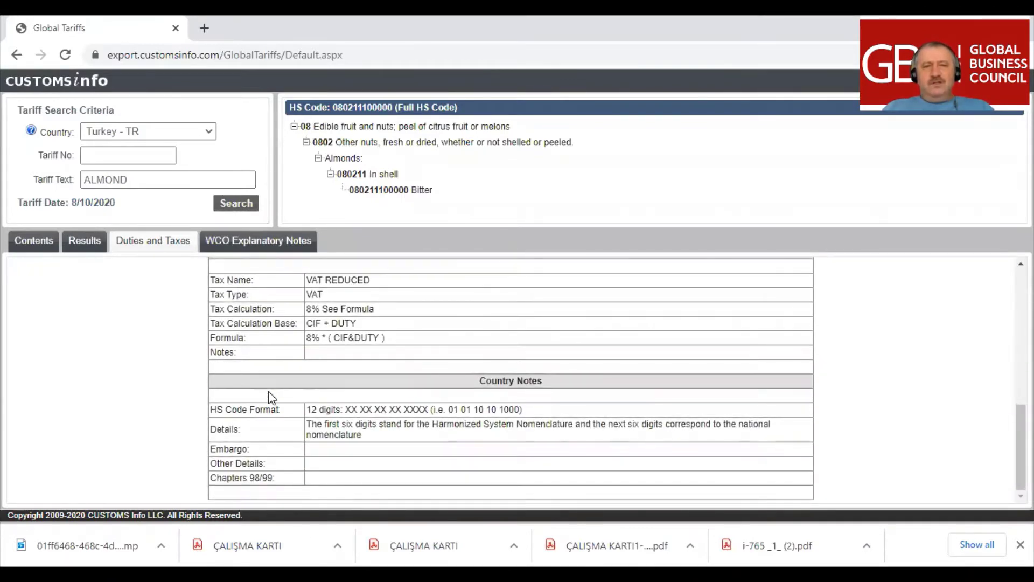
scroll(273, 399, "up", 8)
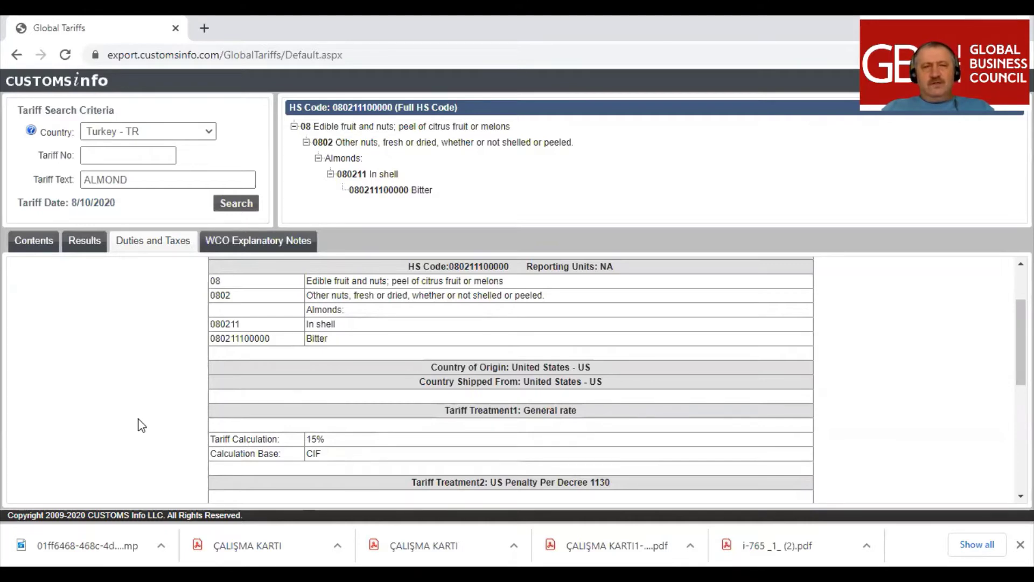
Reload the tariff search page and change the country to Germany - DE
key("F5")
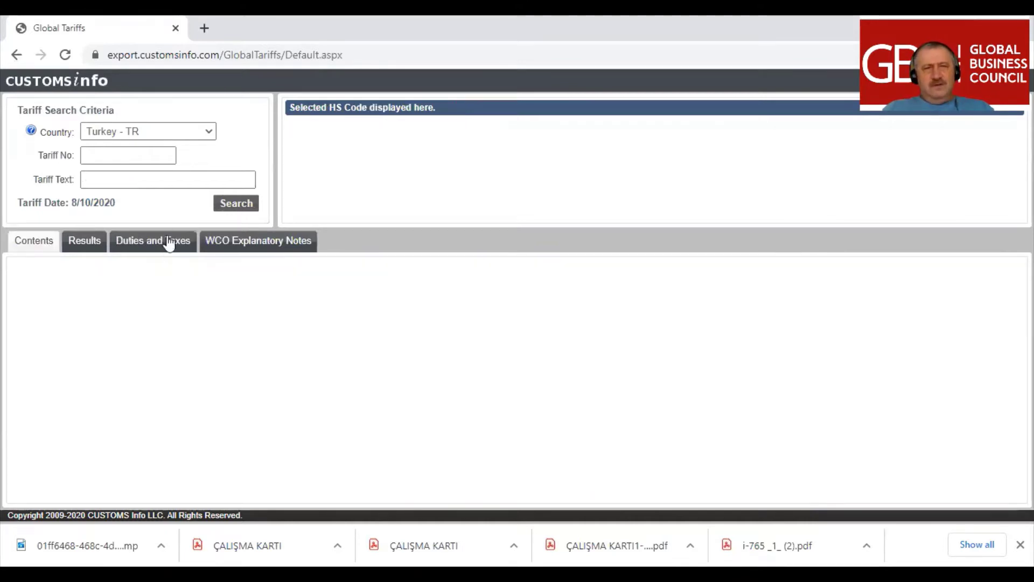
left_click(202, 132)
scroll(190, 272, "up", 15)
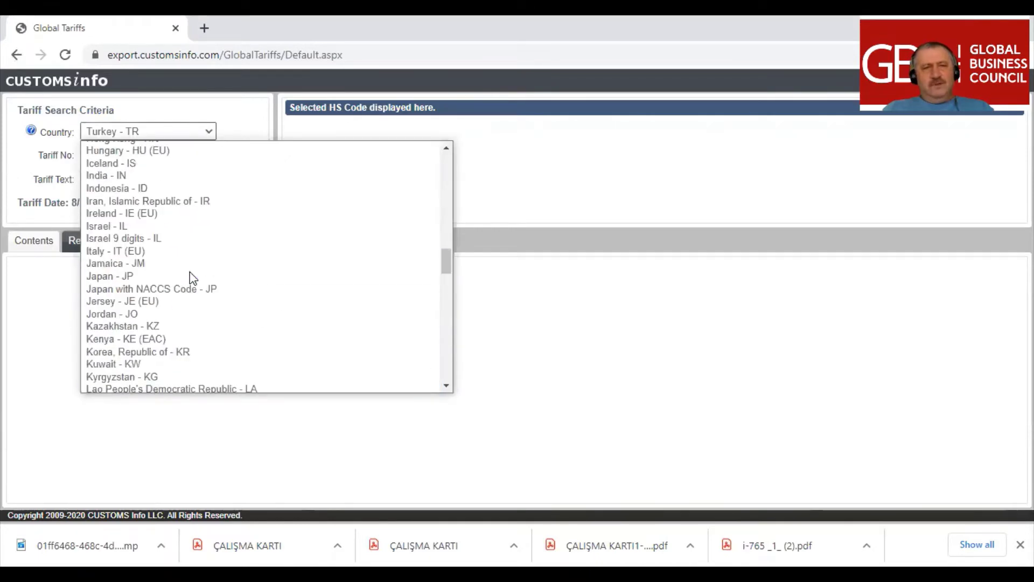
scroll(189, 271, "up", 7)
scroll(190, 272, "up", 3)
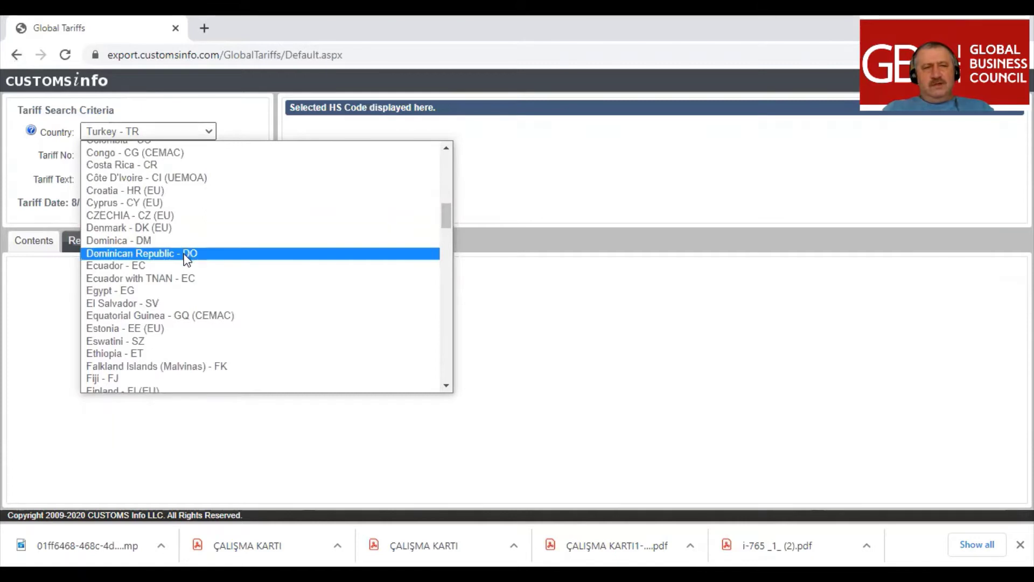
scroll(185, 259, "down", 4)
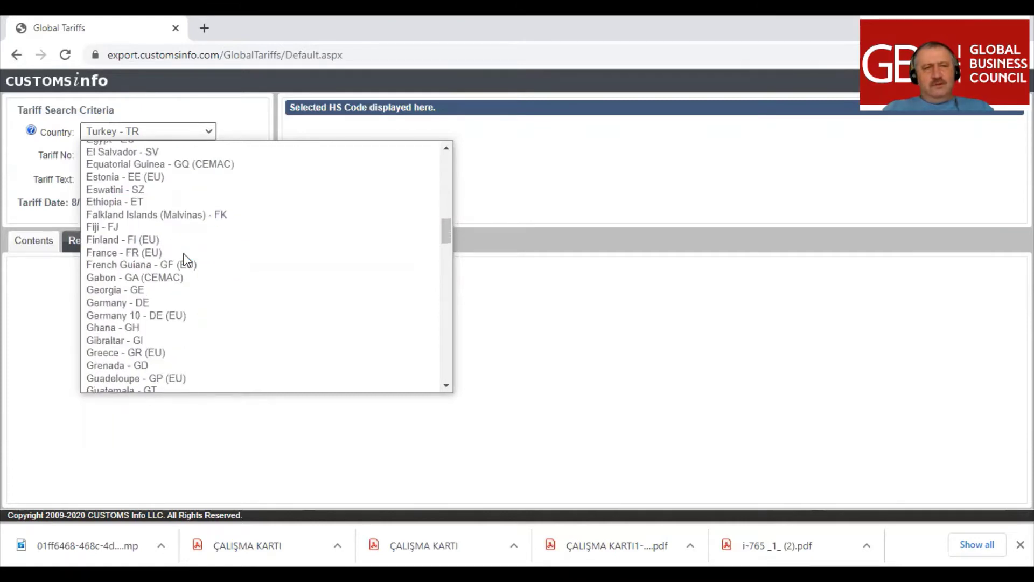
left_click(178, 303)
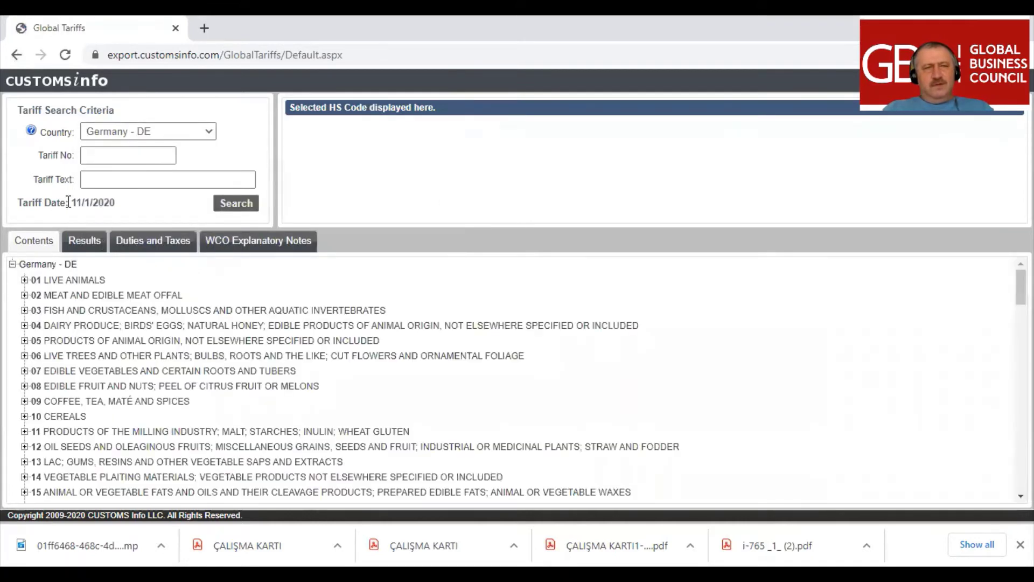
Expand chapter 24 on tobacco and its heading 2401, Unmanufactured tobacco, in the German tariff contents
scroll(124, 394, "down", 2)
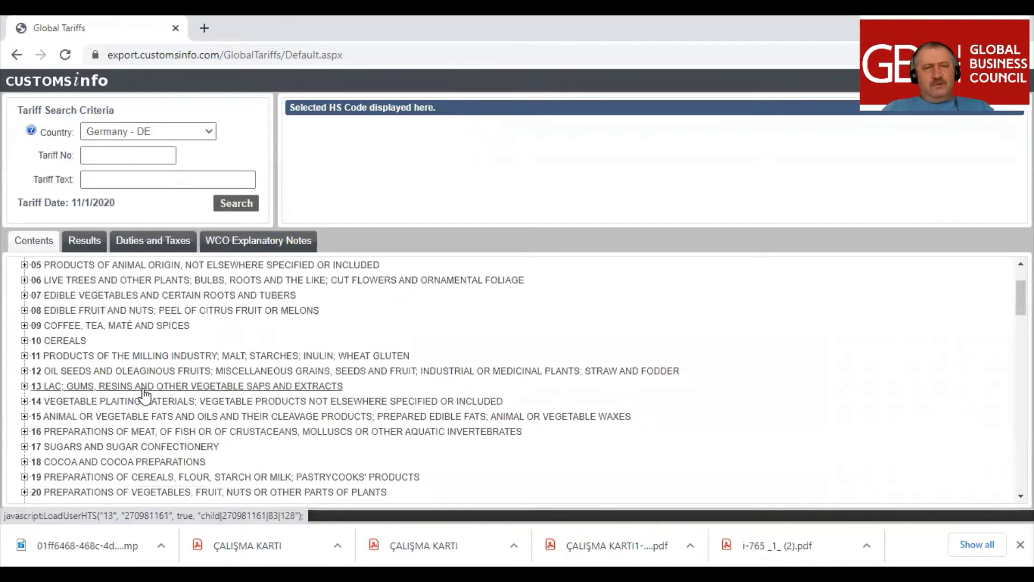
scroll(132, 396, "down", 2)
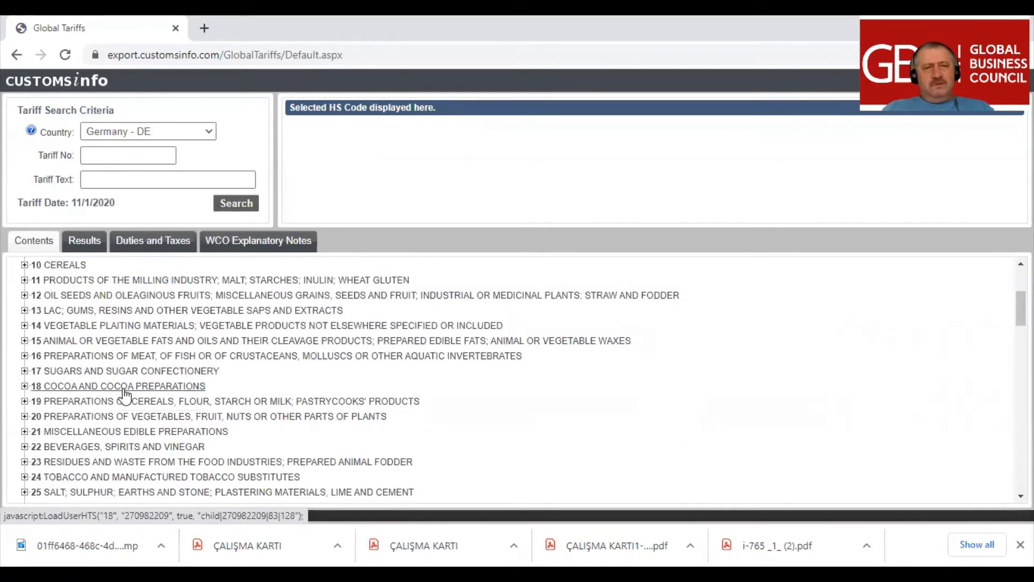
scroll(124, 395, "down", 2)
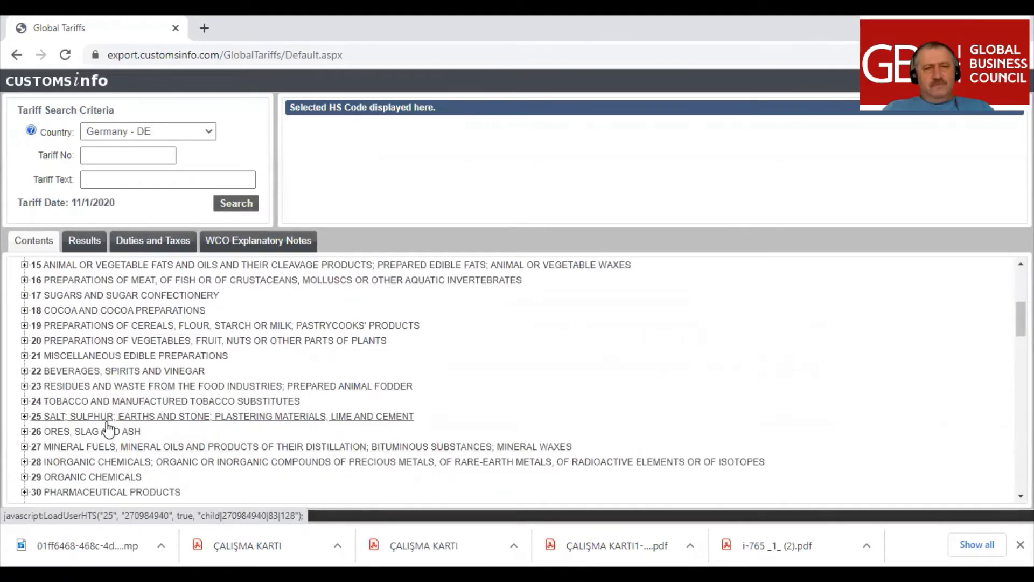
left_click(38, 405)
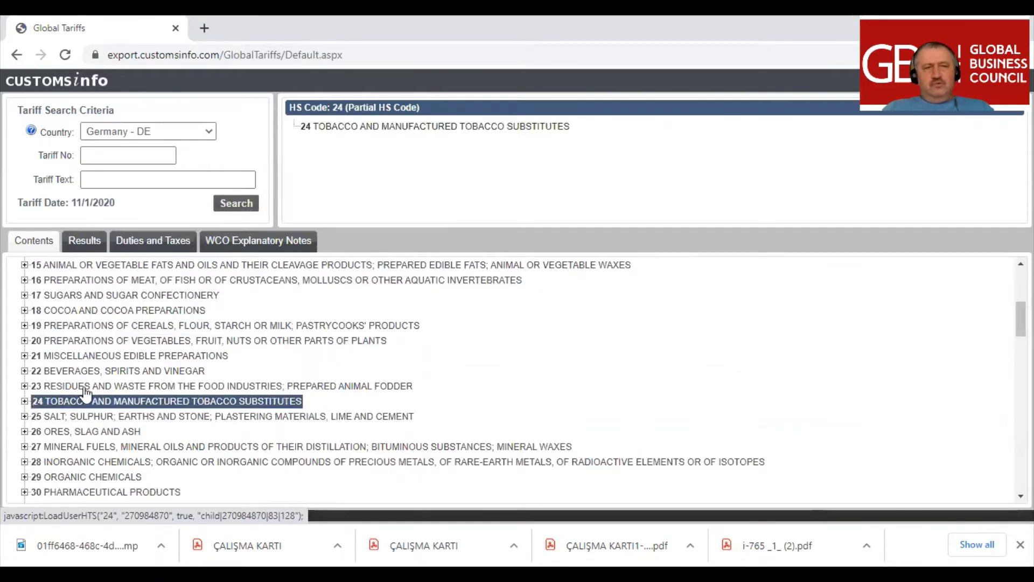
left_click(24, 401)
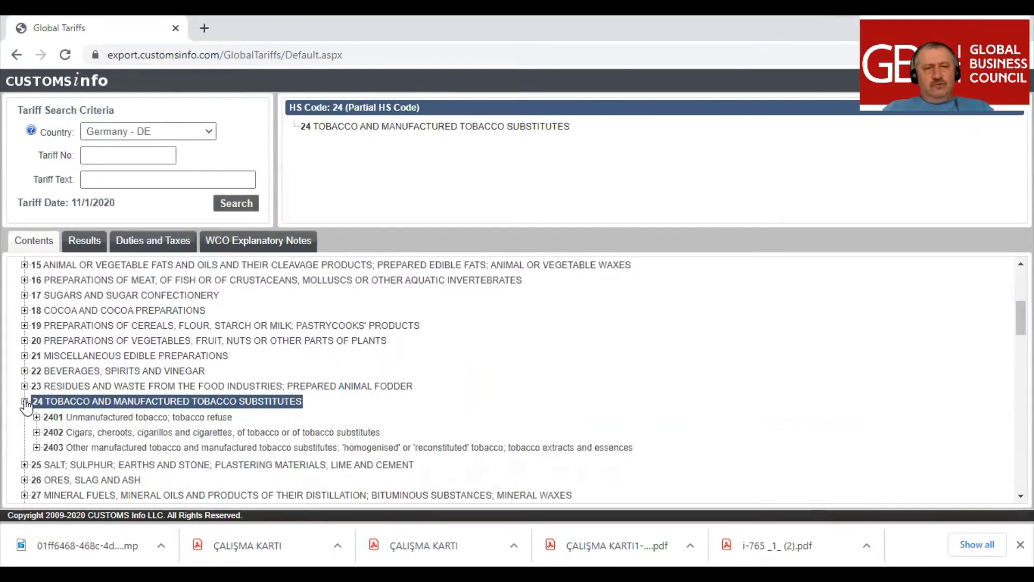
scroll(25, 404, "down", 2)
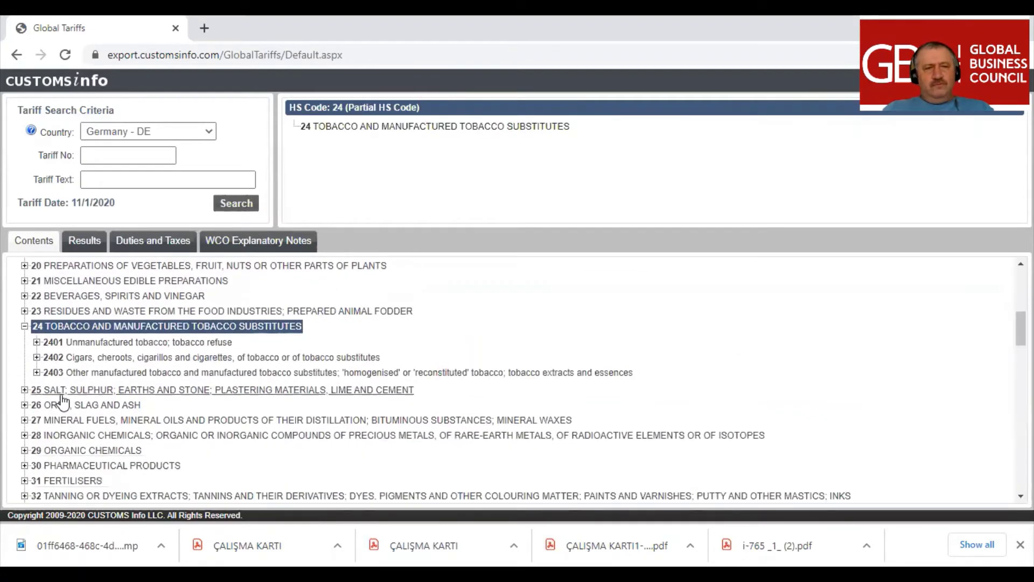
left_click(36, 342)
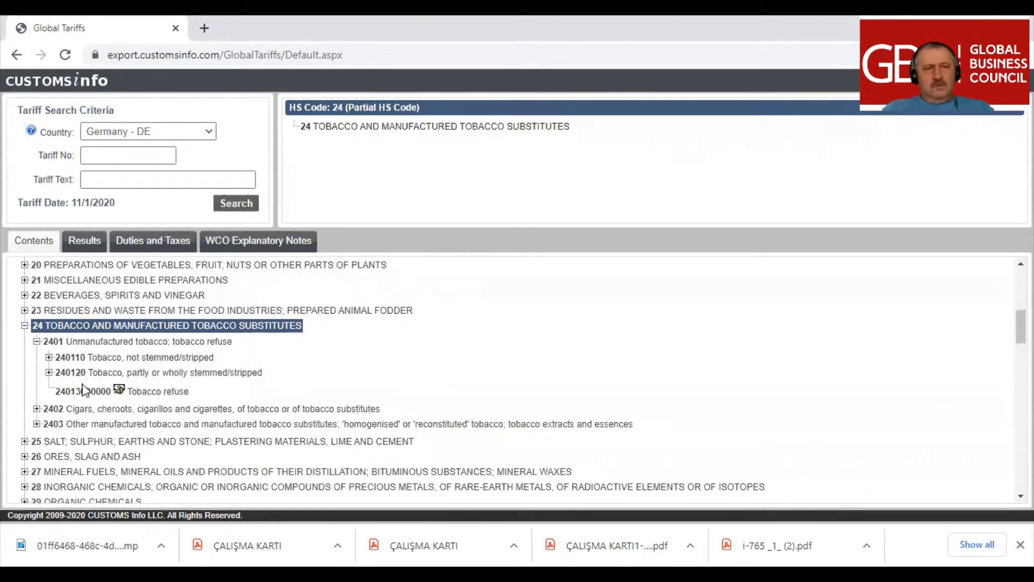
left_click(132, 389)
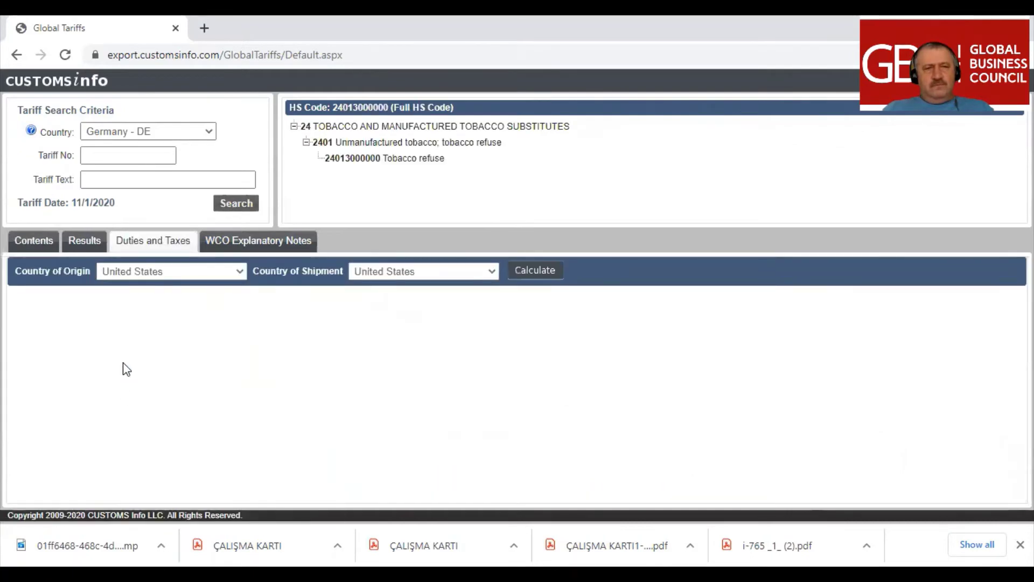
left_click(534, 272)
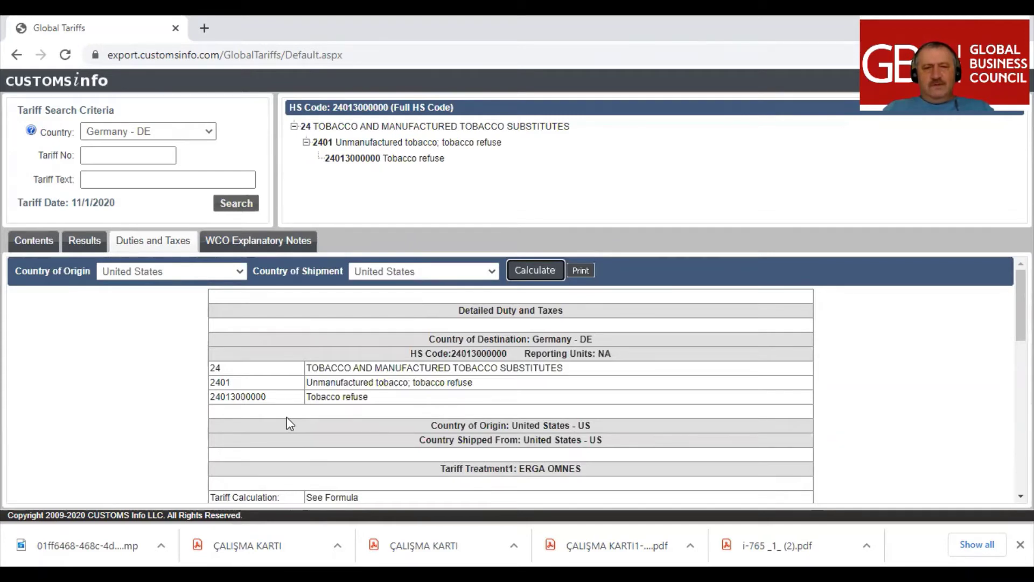
scroll(293, 418, "down", 5)
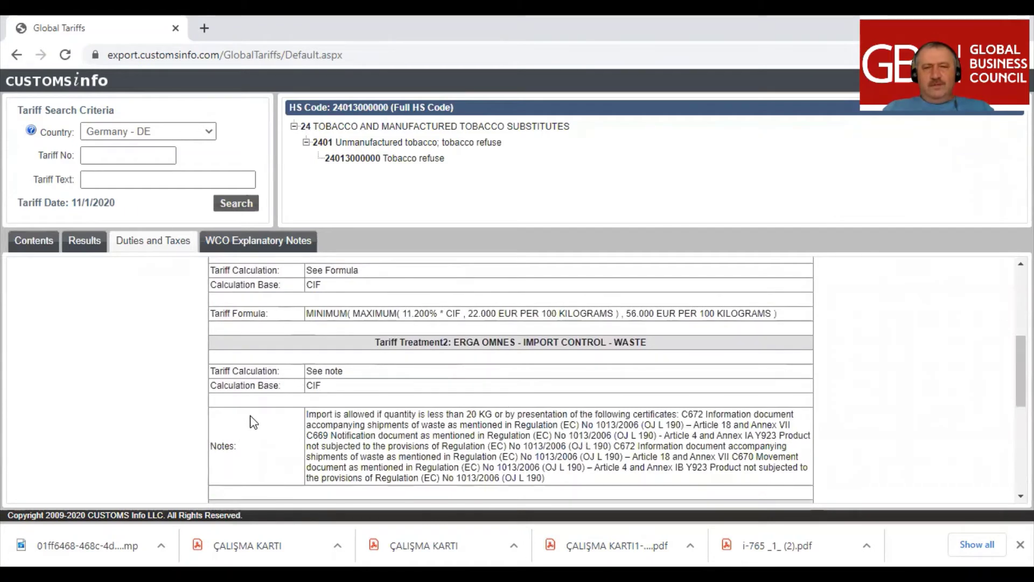
scroll(261, 423, "down", 2)
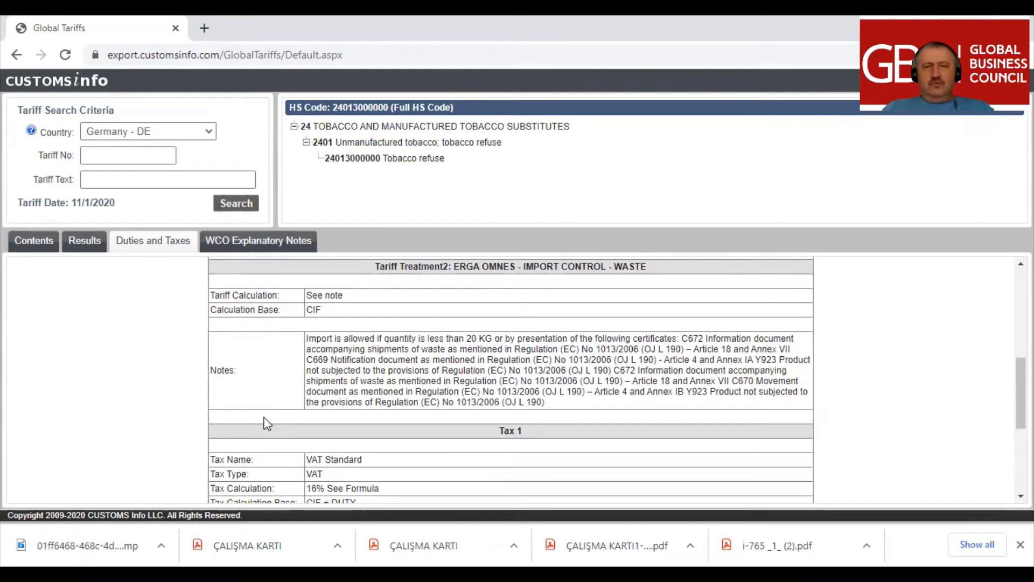
scroll(374, 401, "down", 2)
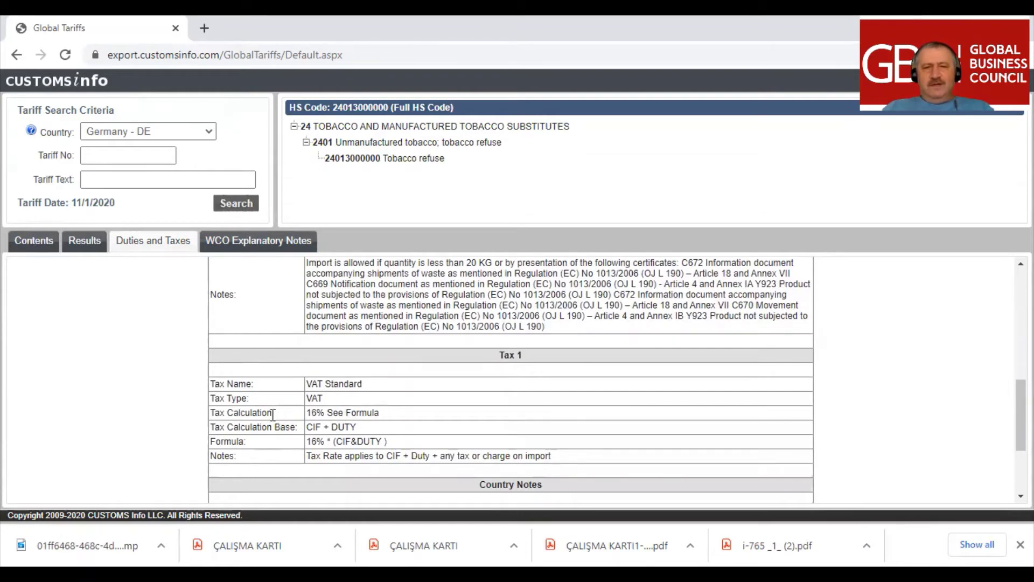
Read the country notes and recheck the tariff formula and waste import control notes in the German tobacco refuse results
scroll(259, 414, "down", 3)
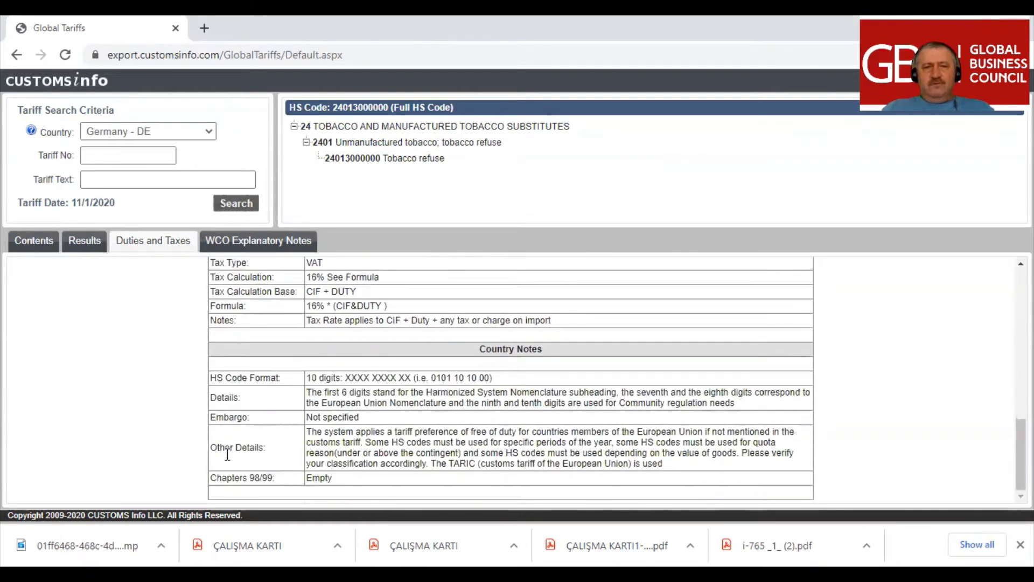
scroll(243, 442, "up", 5)
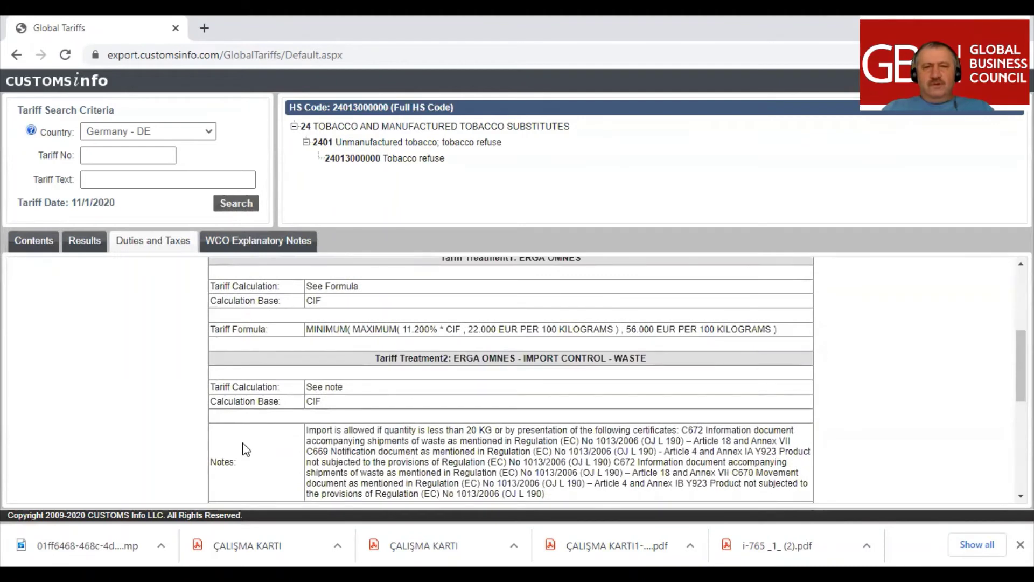
scroll(244, 443, "down", 2)
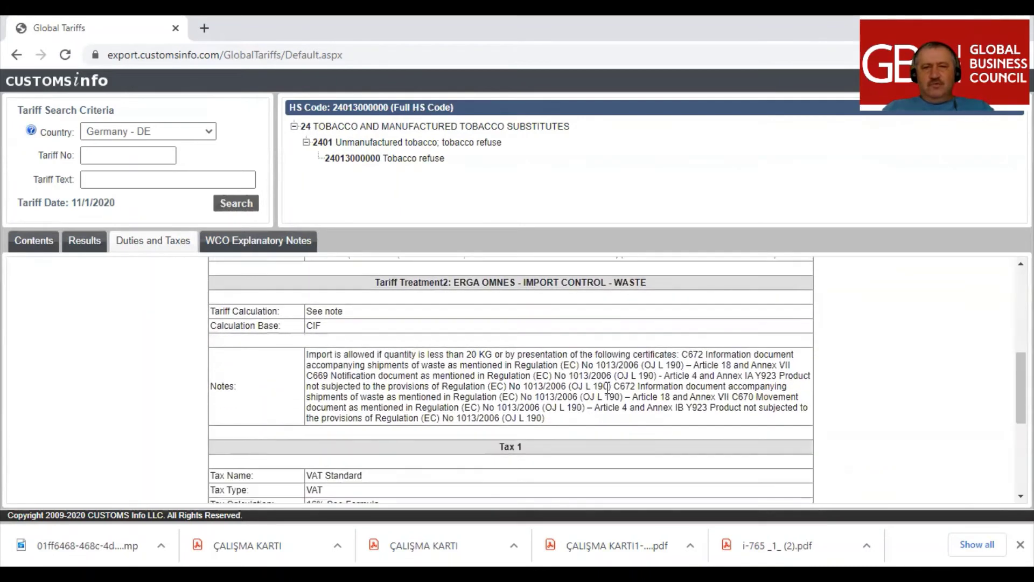
scroll(380, 388, "up", 5)
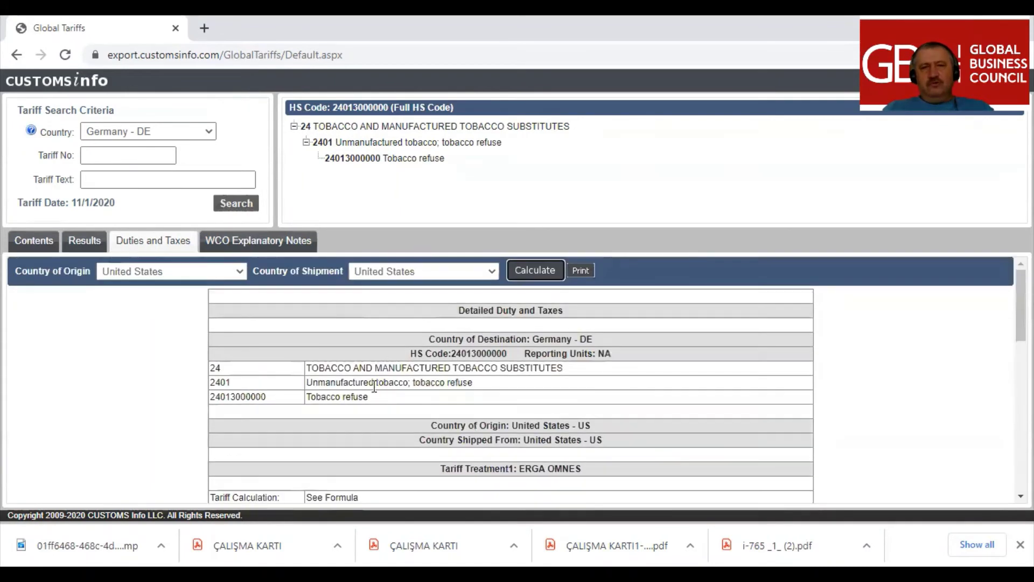
scroll(380, 387, "down", 1)
Change the tariff search country to Burkina Faso - BF (UEMOA)
left_click(203, 131)
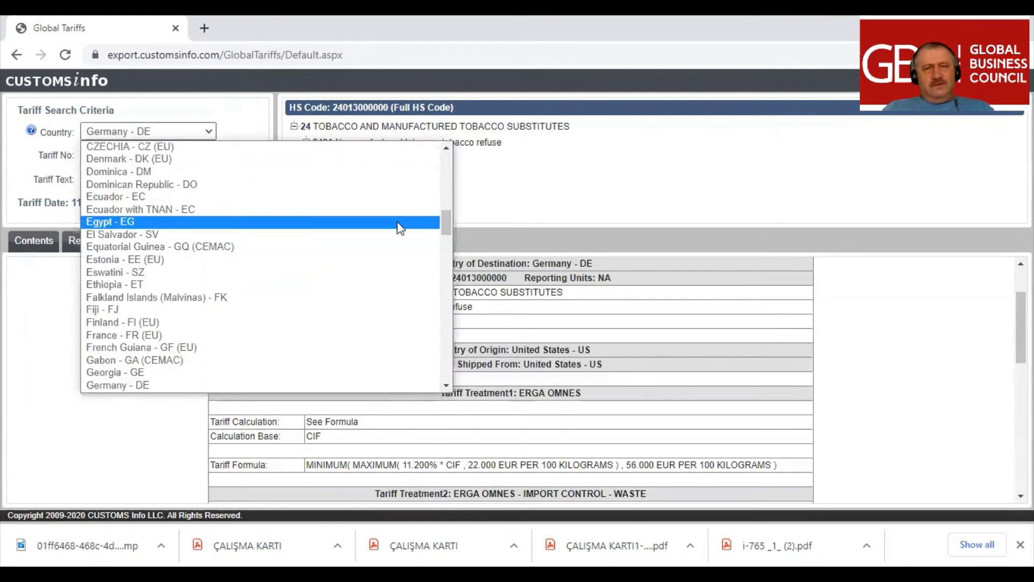
left_click_drag(446, 222, 446, 200)
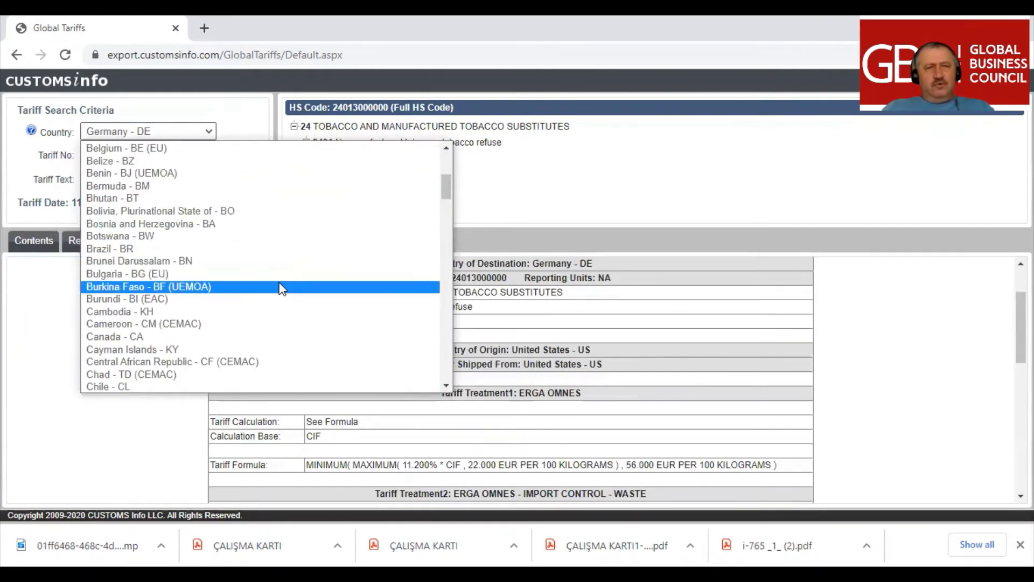
left_click(283, 286)
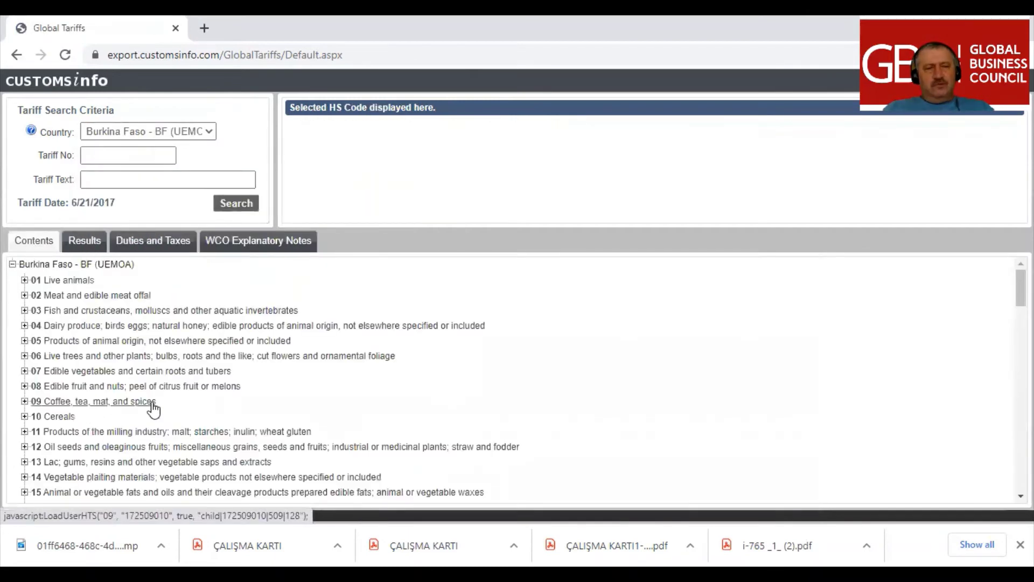
scroll(154, 407, "down", 3)
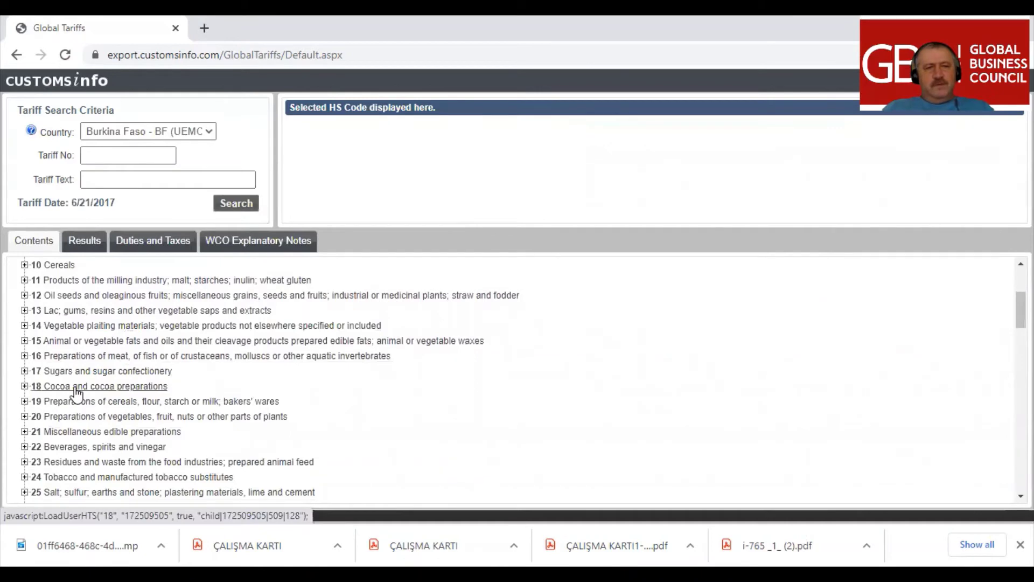
left_click(77, 393)
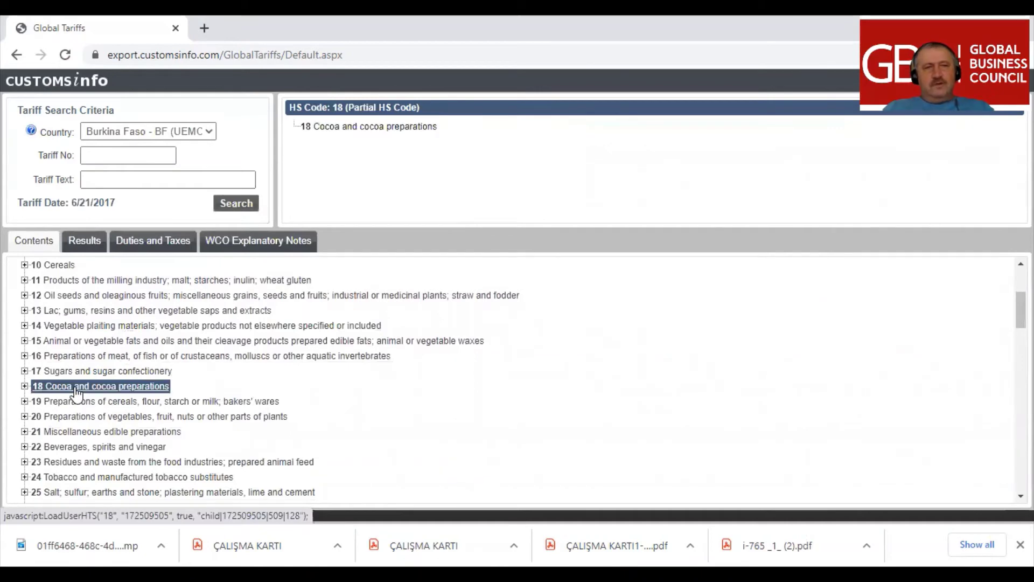
left_click(24, 387)
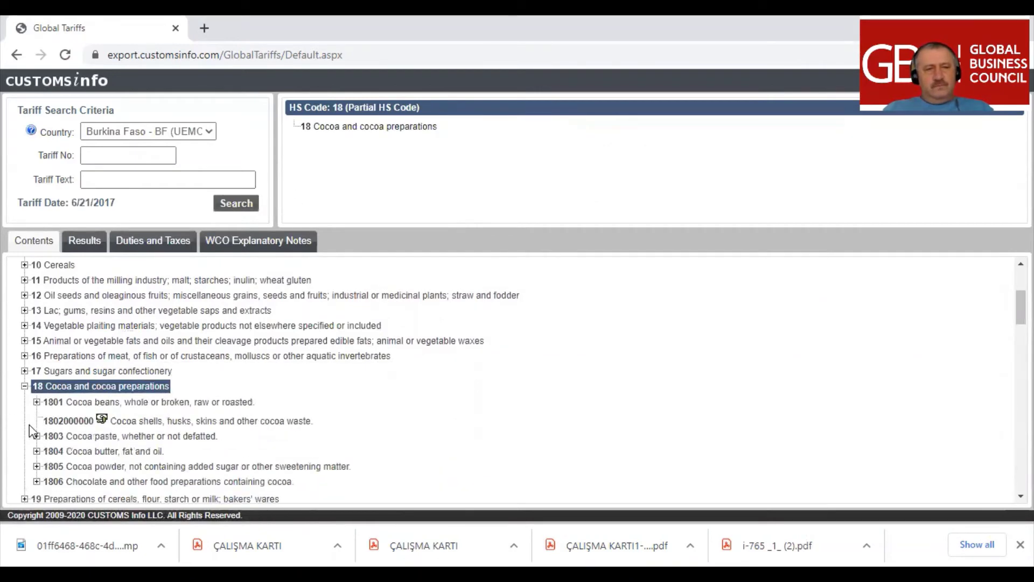
left_click(102, 419)
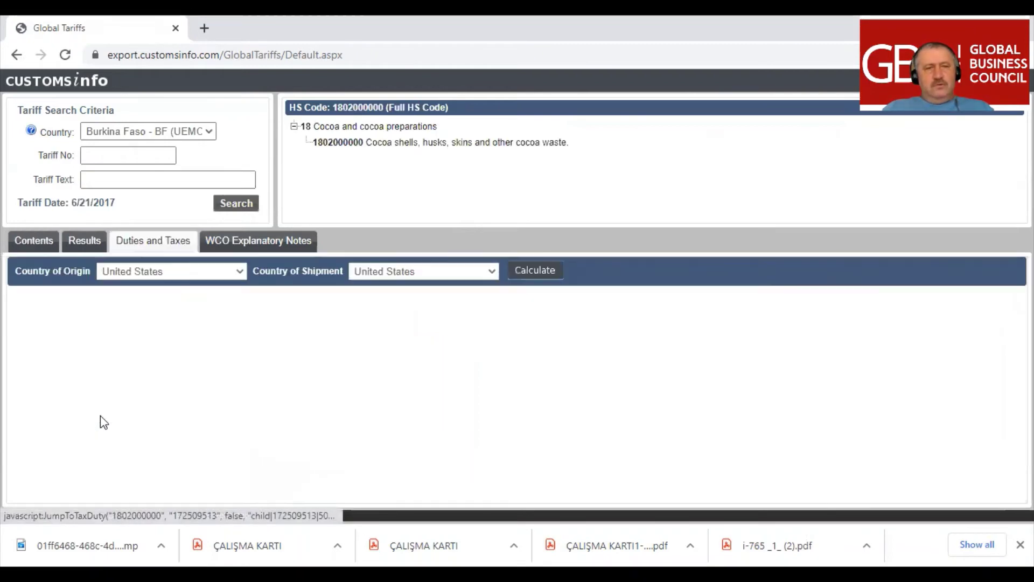
left_click(530, 271)
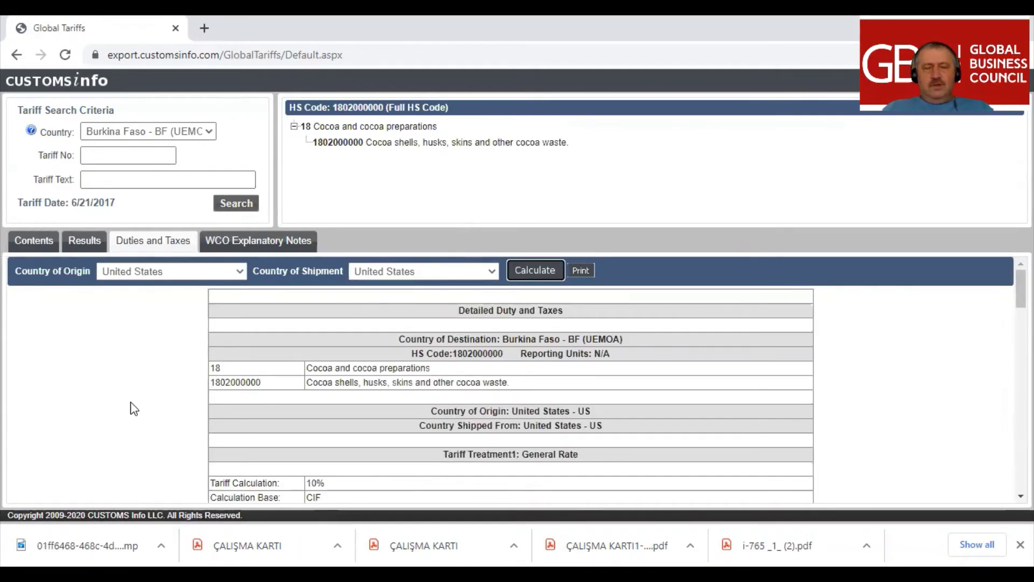
Examine the general rate, each additional tax and levy, the VAT formula and the country notes for cocoa waste imported into Burkina Faso
scroll(181, 407, "down", 1)
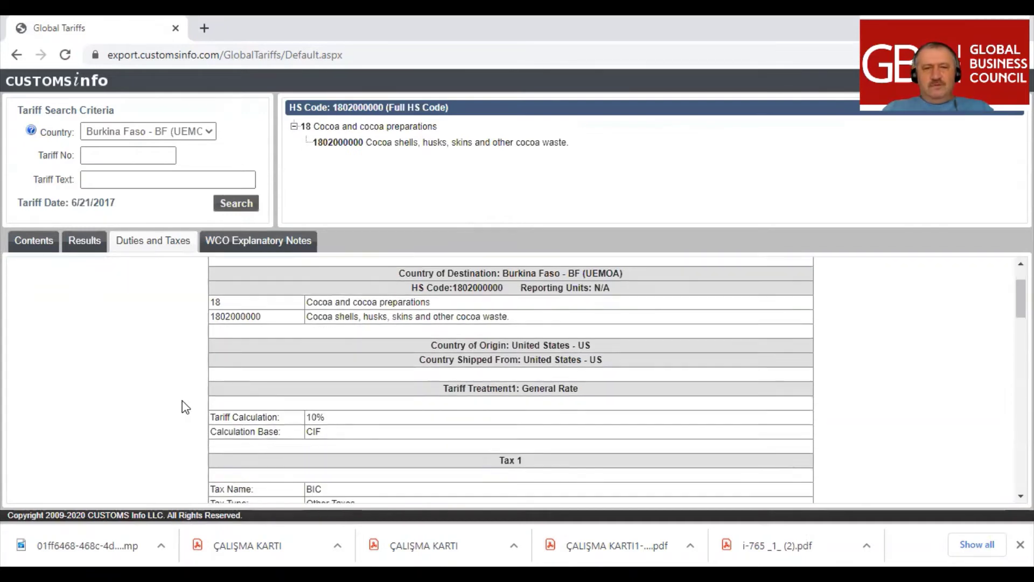
scroll(178, 407, "down", 1)
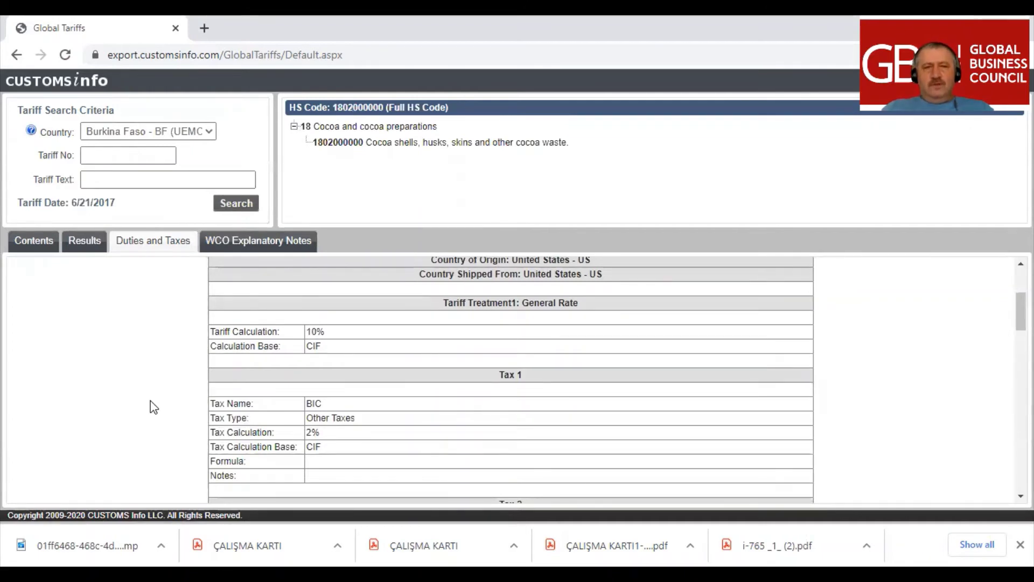
scroll(154, 406, "down", 1)
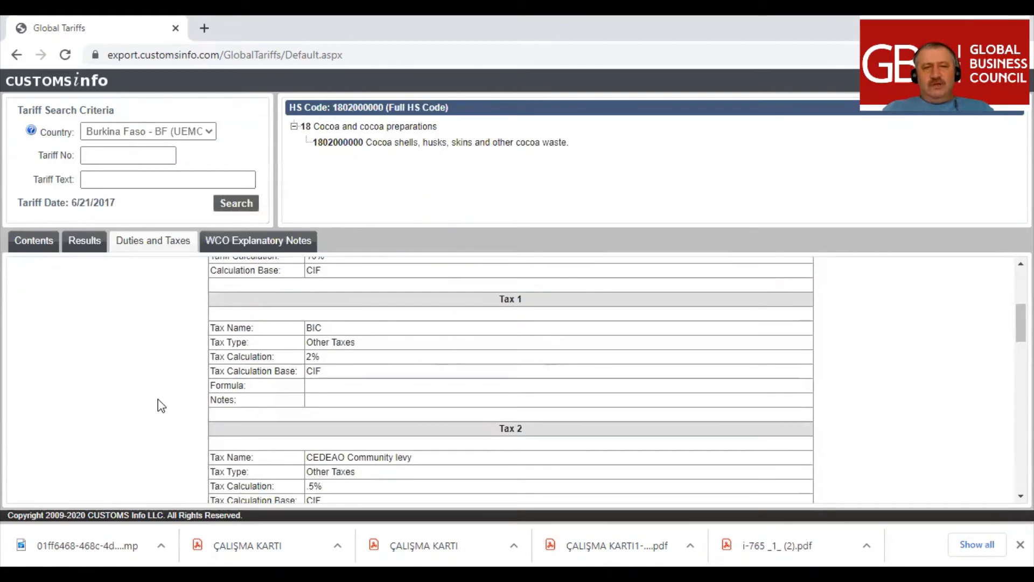
scroll(159, 405, "down", 1)
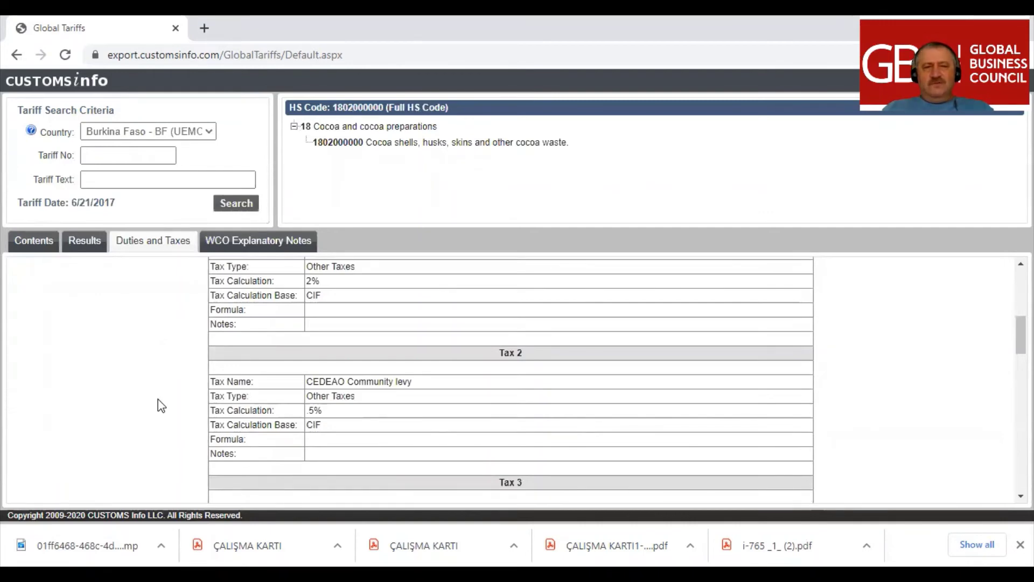
scroll(162, 406, "down", 2)
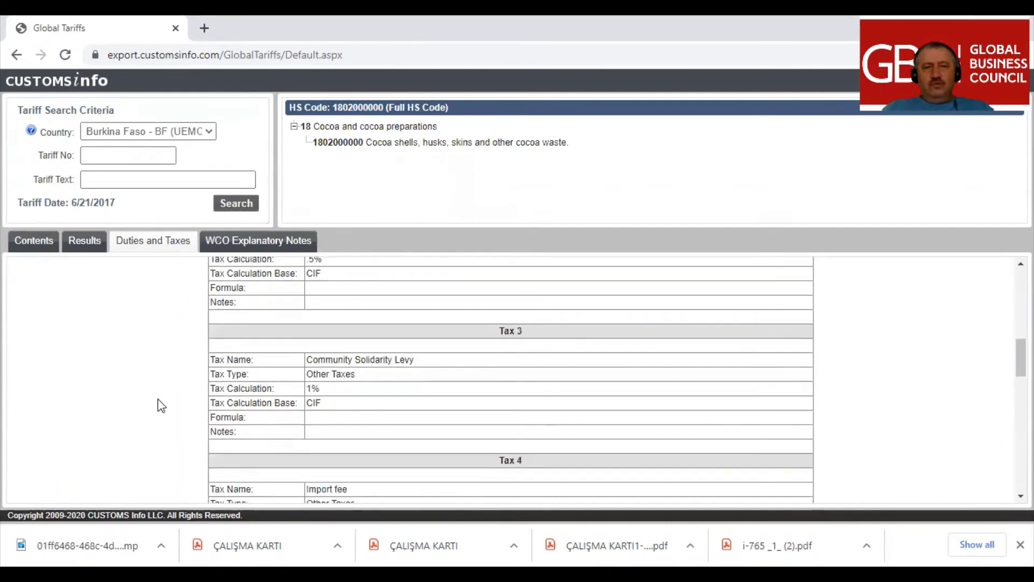
scroll(161, 406, "down", 1)
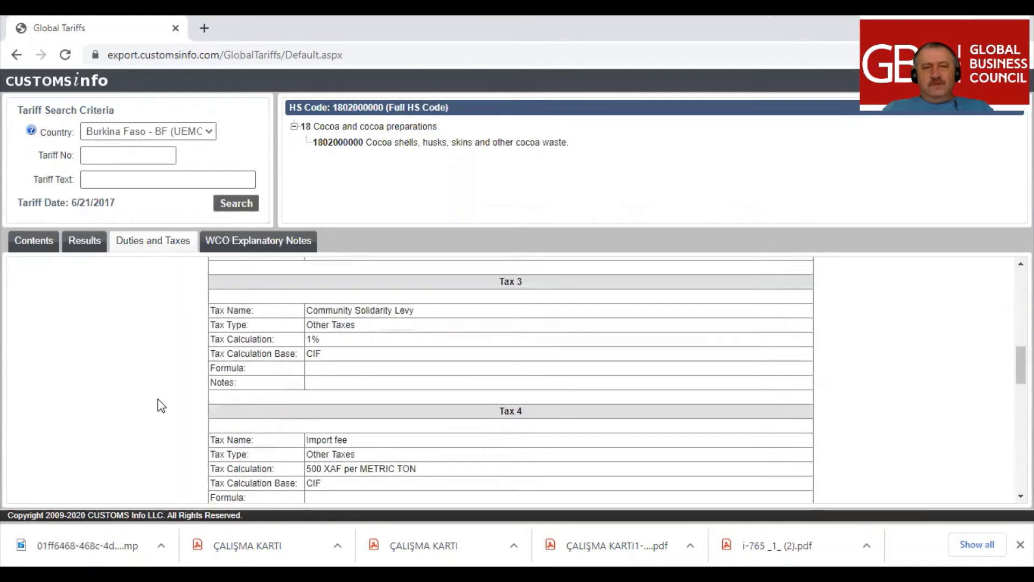
scroll(162, 405, "down", 1)
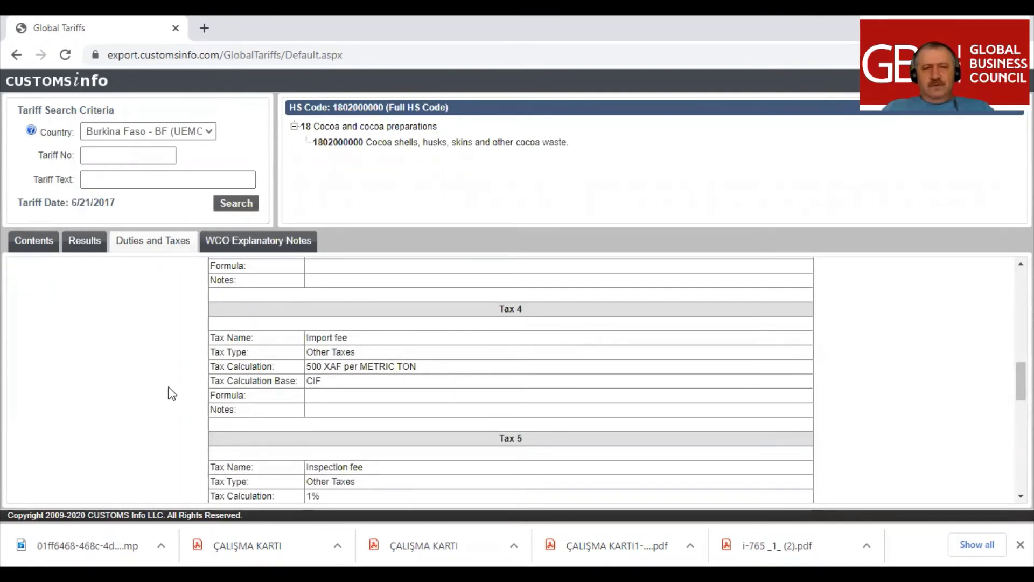
scroll(168, 396, "down", 1)
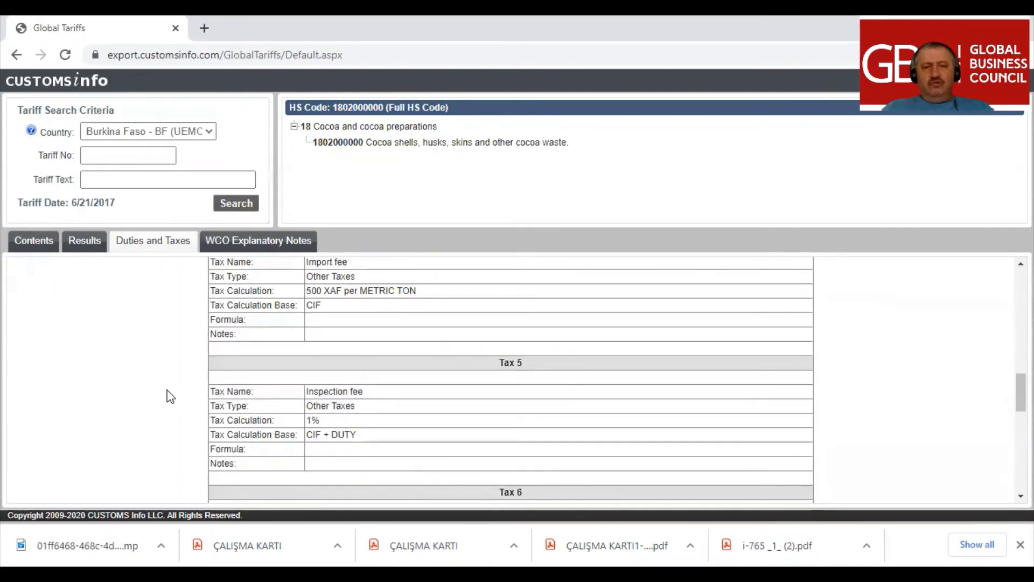
scroll(170, 397, "down", 1)
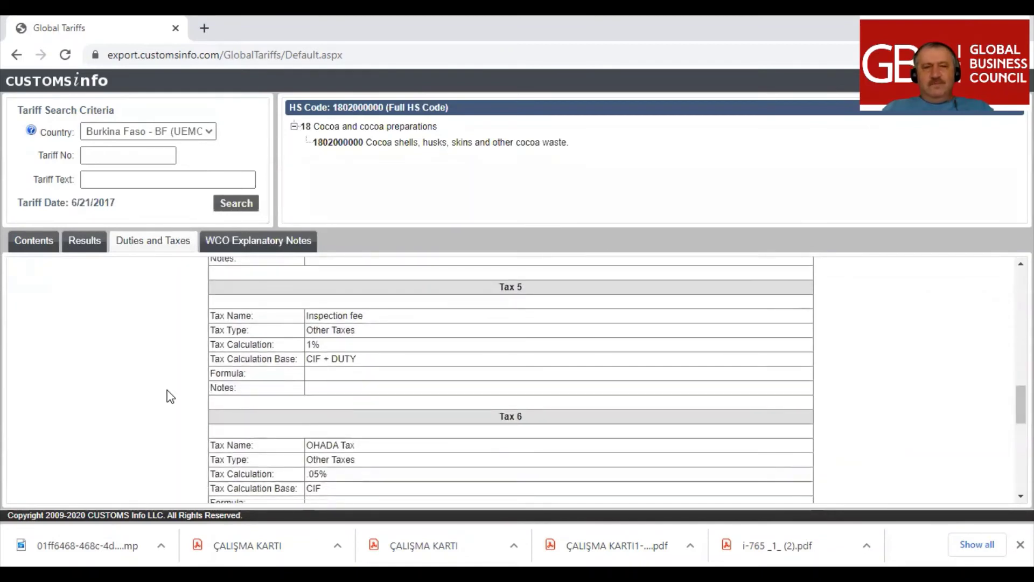
scroll(170, 397, "down", 2)
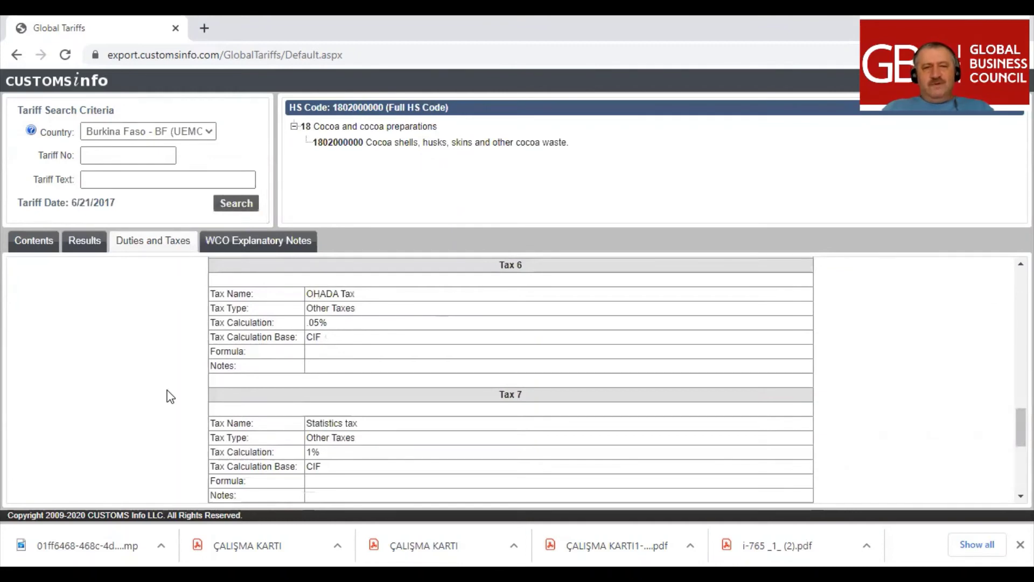
scroll(170, 397, "down", 1)
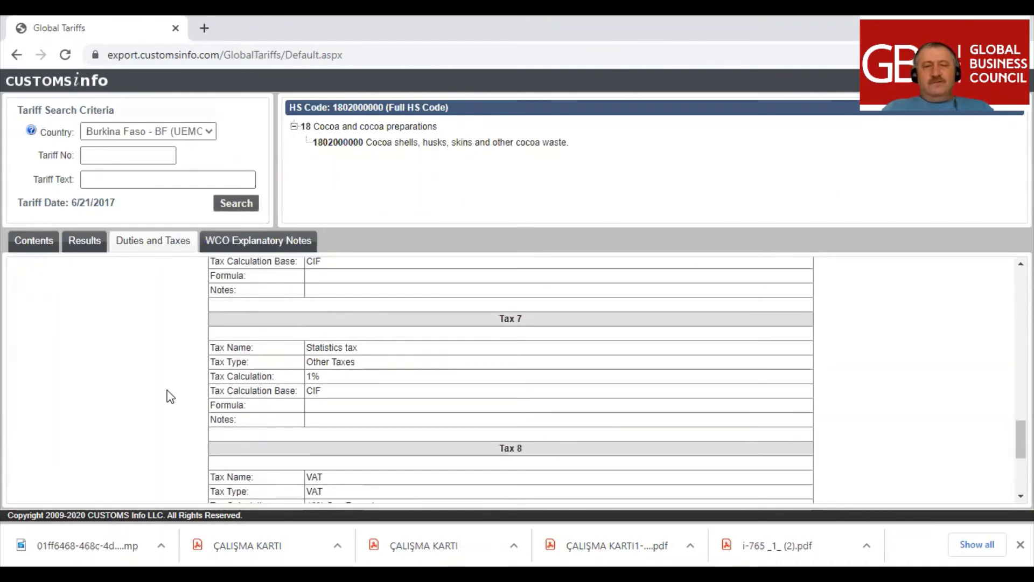
scroll(170, 397, "down", 1)
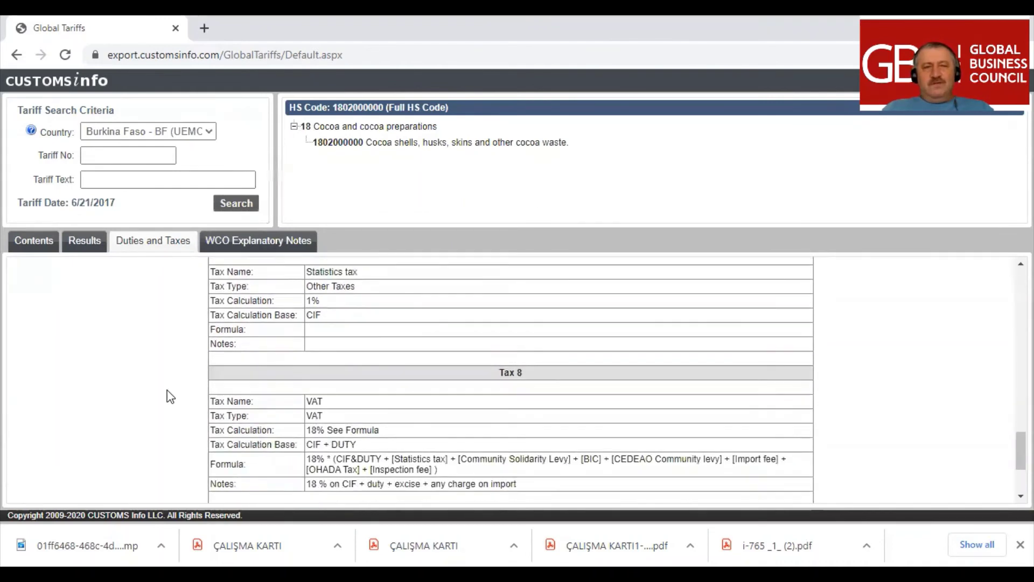
scroll(170, 397, "down", 1)
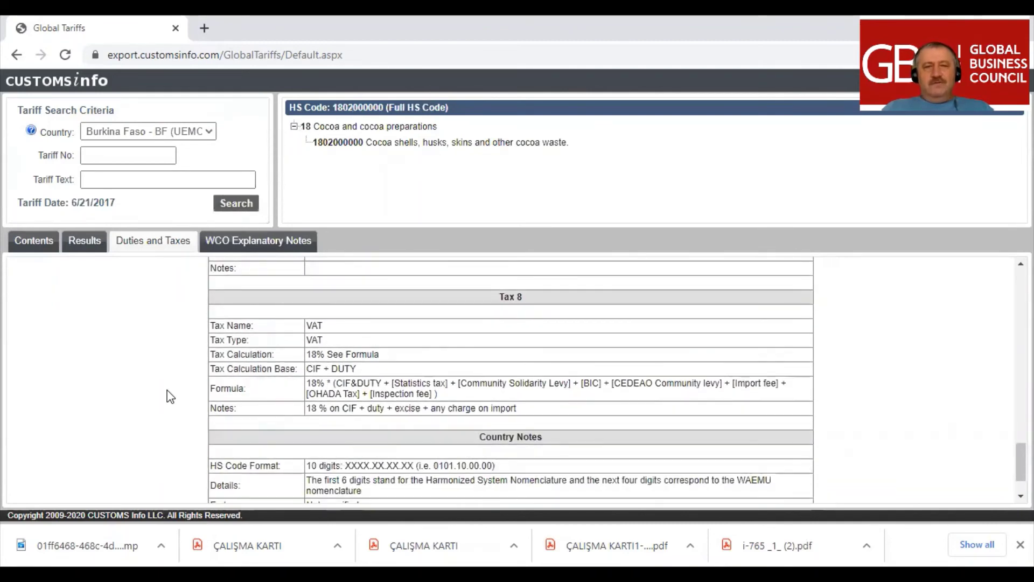
scroll(170, 397, "down", 1)
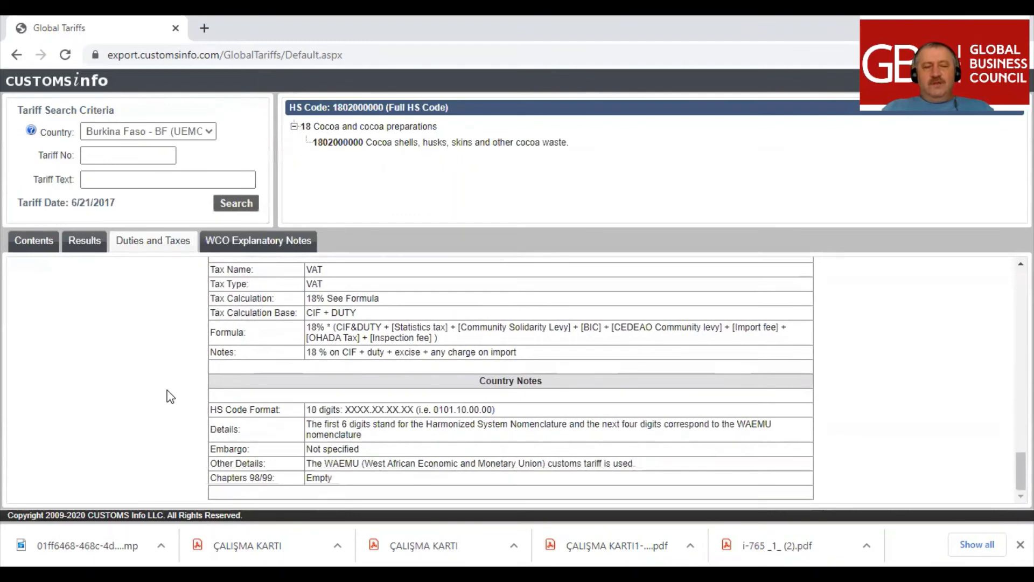
scroll(170, 397, "up", 4)
scroll(170, 397, "up", 7)
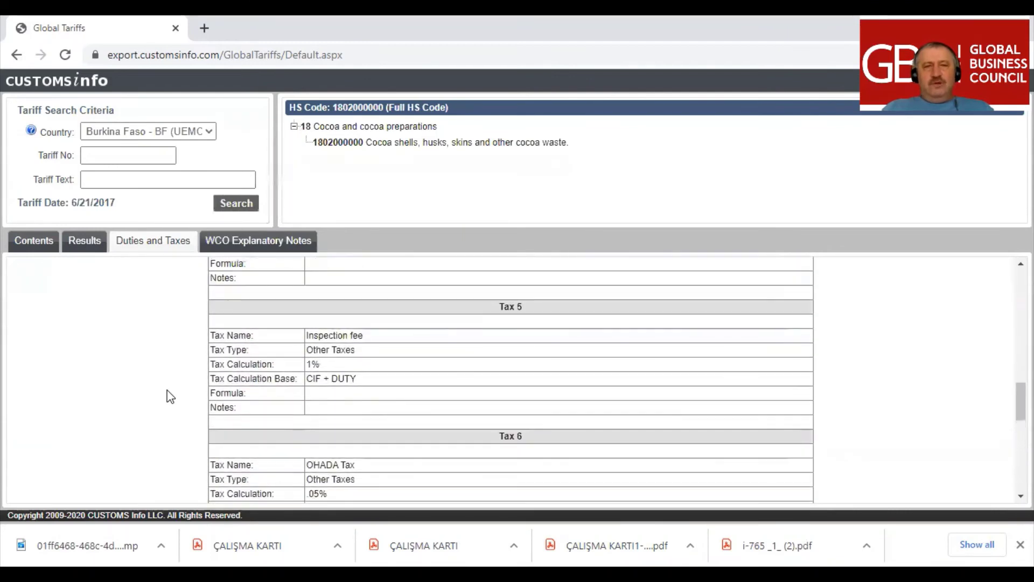
scroll(170, 396, "up", 5)
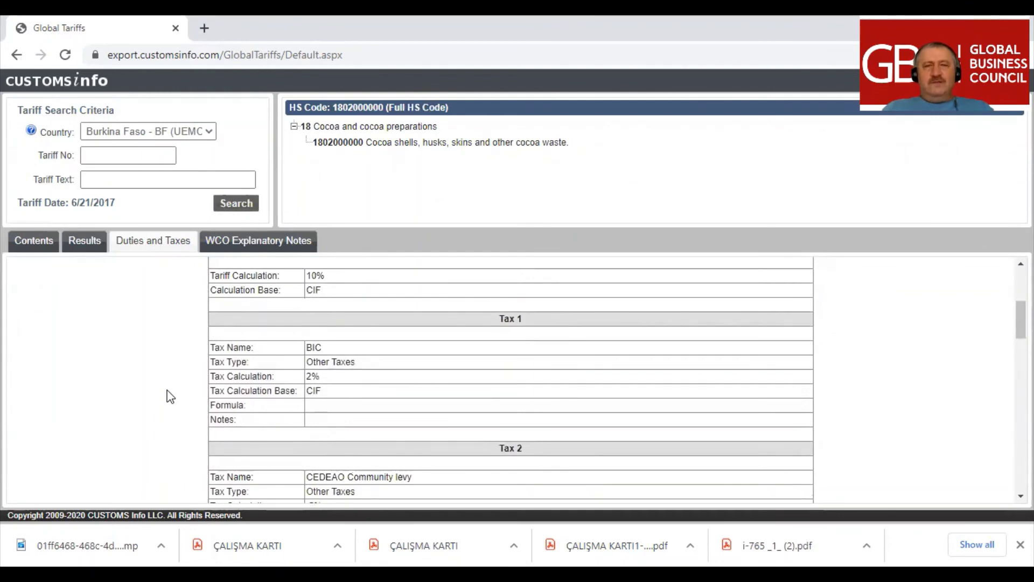
scroll(170, 397, "up", 4)
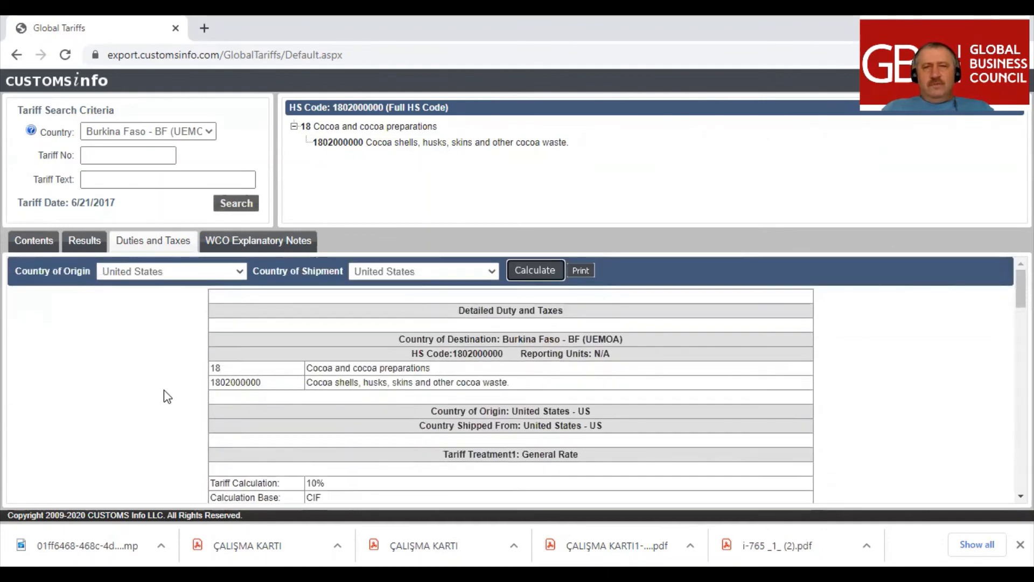